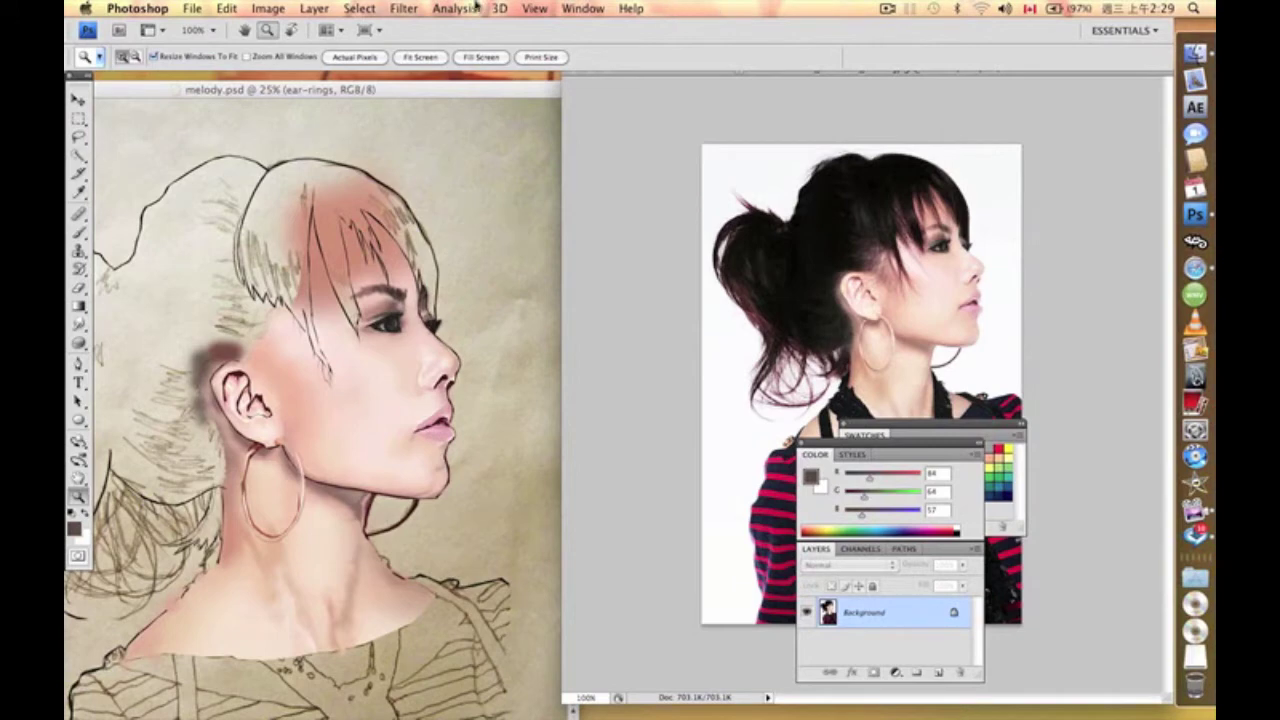
Step: Place melody.psd beside the reference photo and move the floating Color and Layers palettes closer to the drawing
{"action": "left_click", "coordinate": [429, 97]}
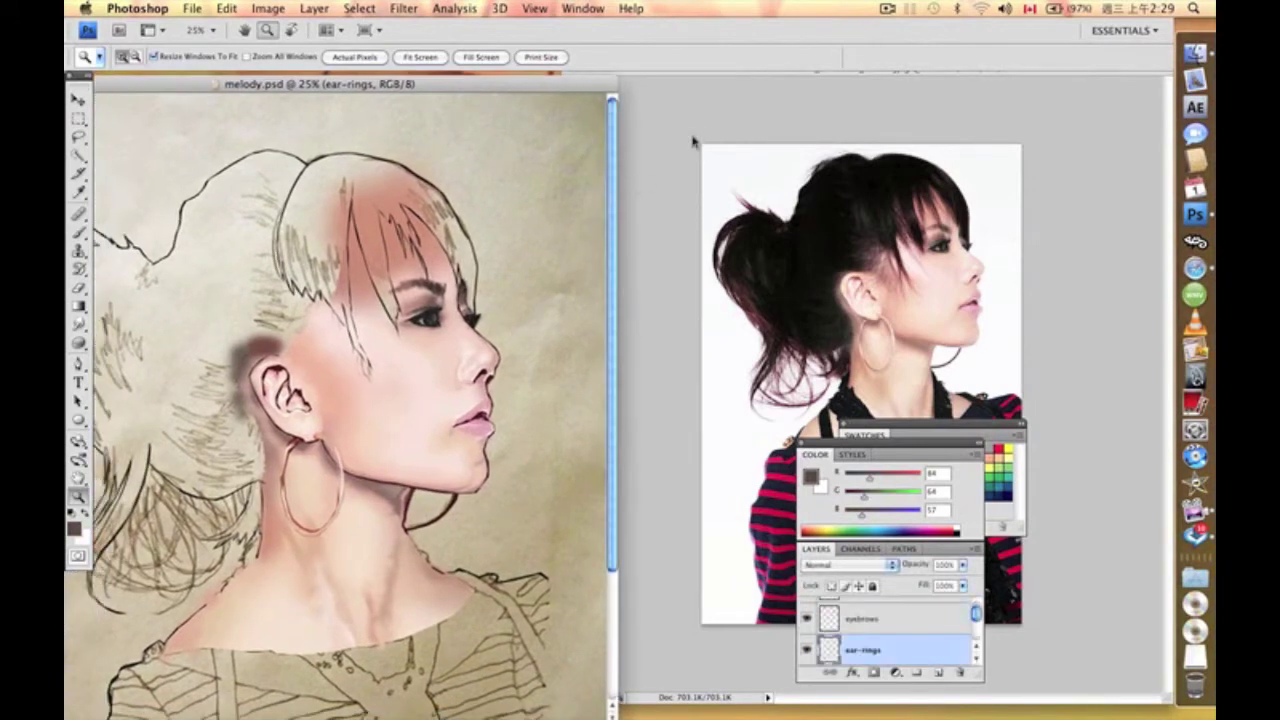
{"action": "left_click_drag", "start_coordinate": [497, 93], "coordinate": [549, 85]}
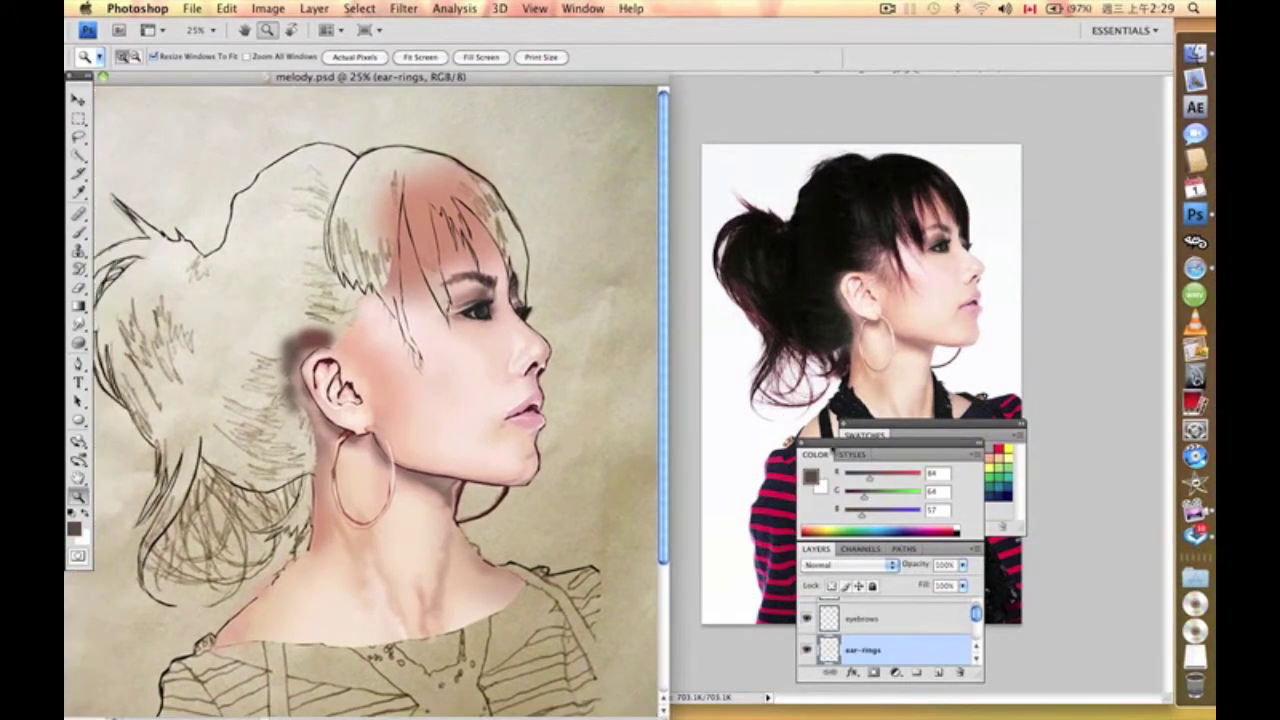
{"action": "left_click_drag", "start_coordinate": [835, 447], "coordinate": [771, 378]}
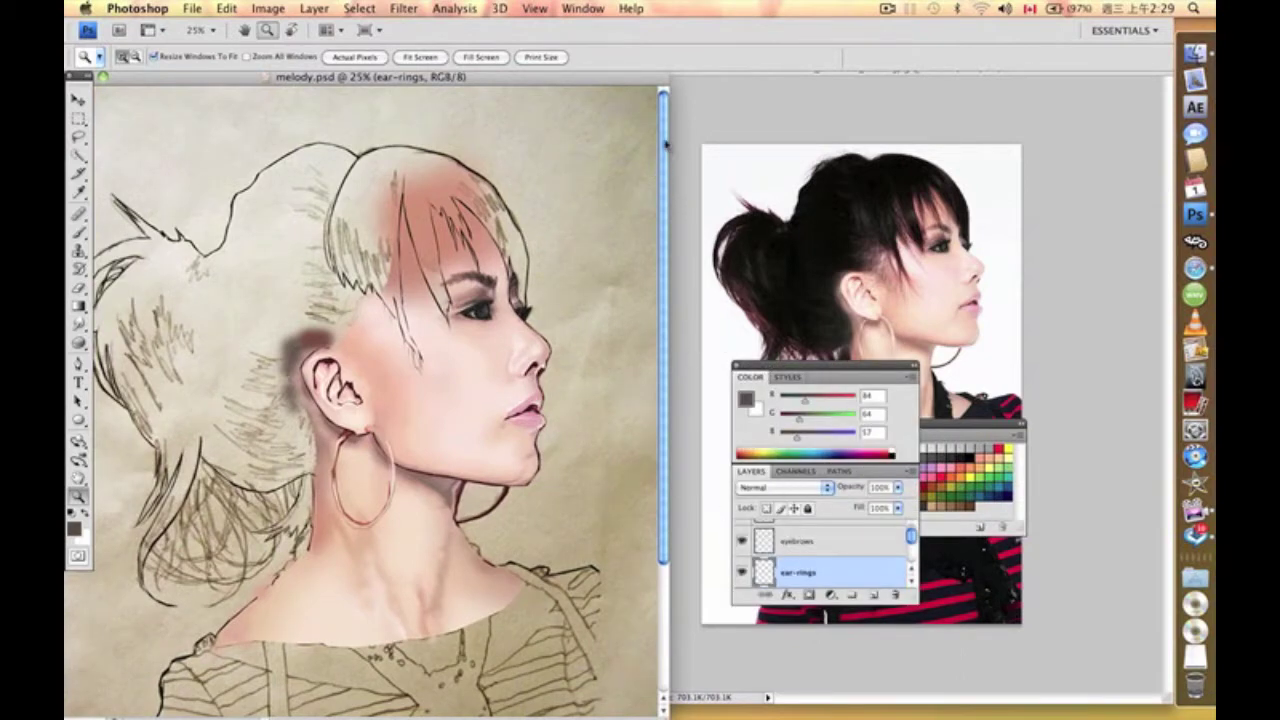
{"action": "left_click_drag", "start_coordinate": [666, 142], "coordinate": [675, 210]}
Step: Hide the feature, 1-color, tones, ear-rings and eyebrows layers of the portrait
{"action": "scroll", "coordinate": [740, 548], "scroll_direction": "down", "scroll_amount": 3}
{"action": "left_click", "coordinate": [741, 545]}
{"action": "scroll", "coordinate": [750, 550], "scroll_direction": "up", "scroll_amount": 1}
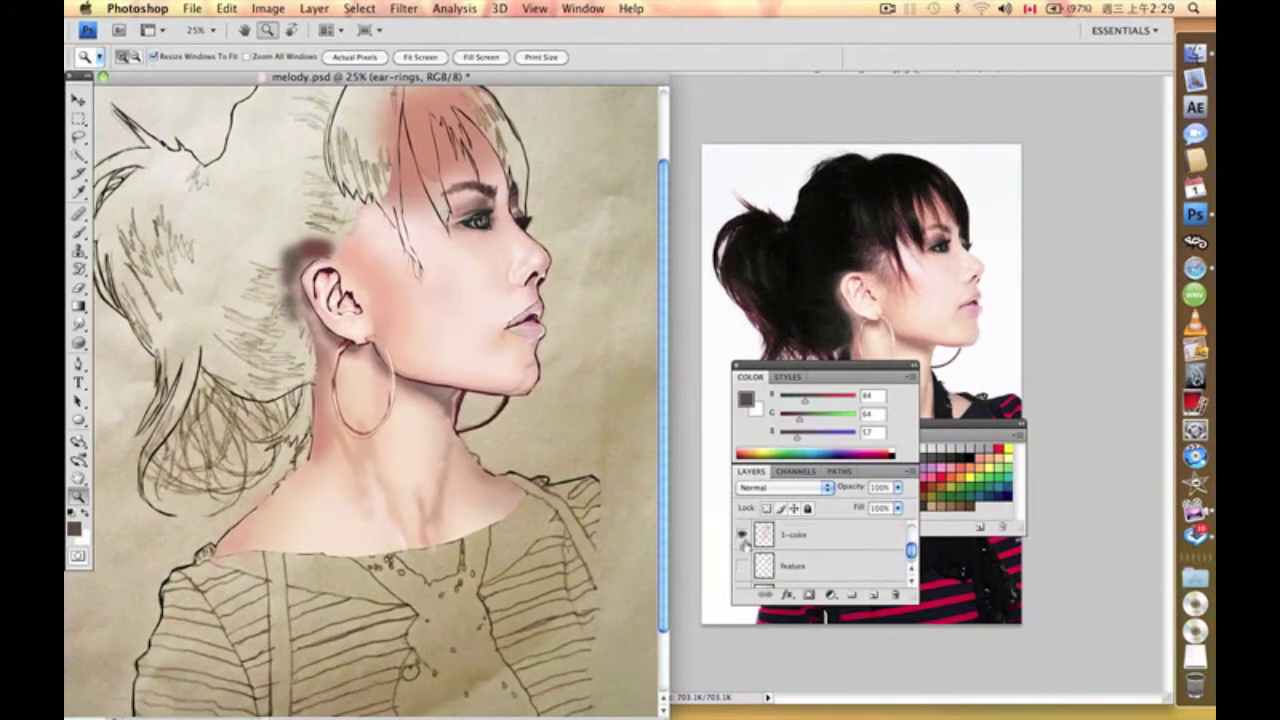
{"action": "left_click", "coordinate": [742, 536]}
{"action": "scroll", "coordinate": [768, 563], "scroll_direction": "up", "scroll_amount": 1}
{"action": "left_click", "coordinate": [742, 536]}
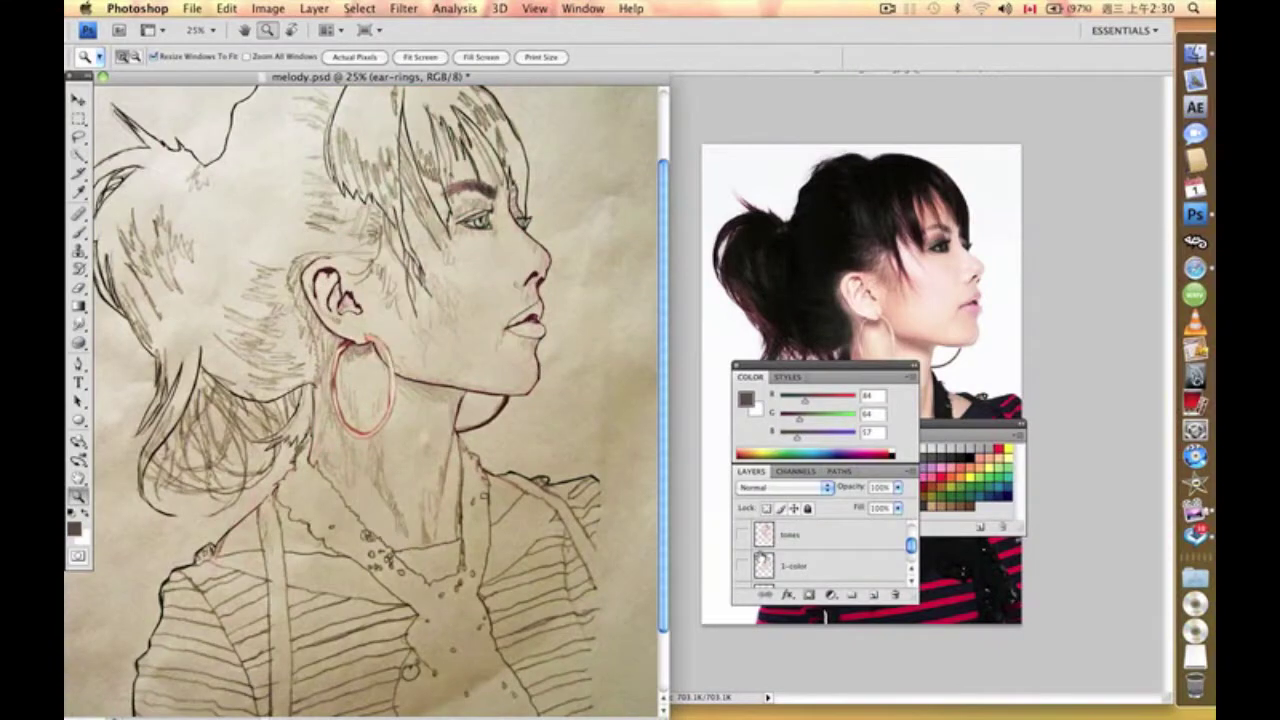
{"action": "scroll", "coordinate": [758, 555], "scroll_direction": "up", "scroll_amount": 1}
{"action": "left_click", "coordinate": [742, 536]}
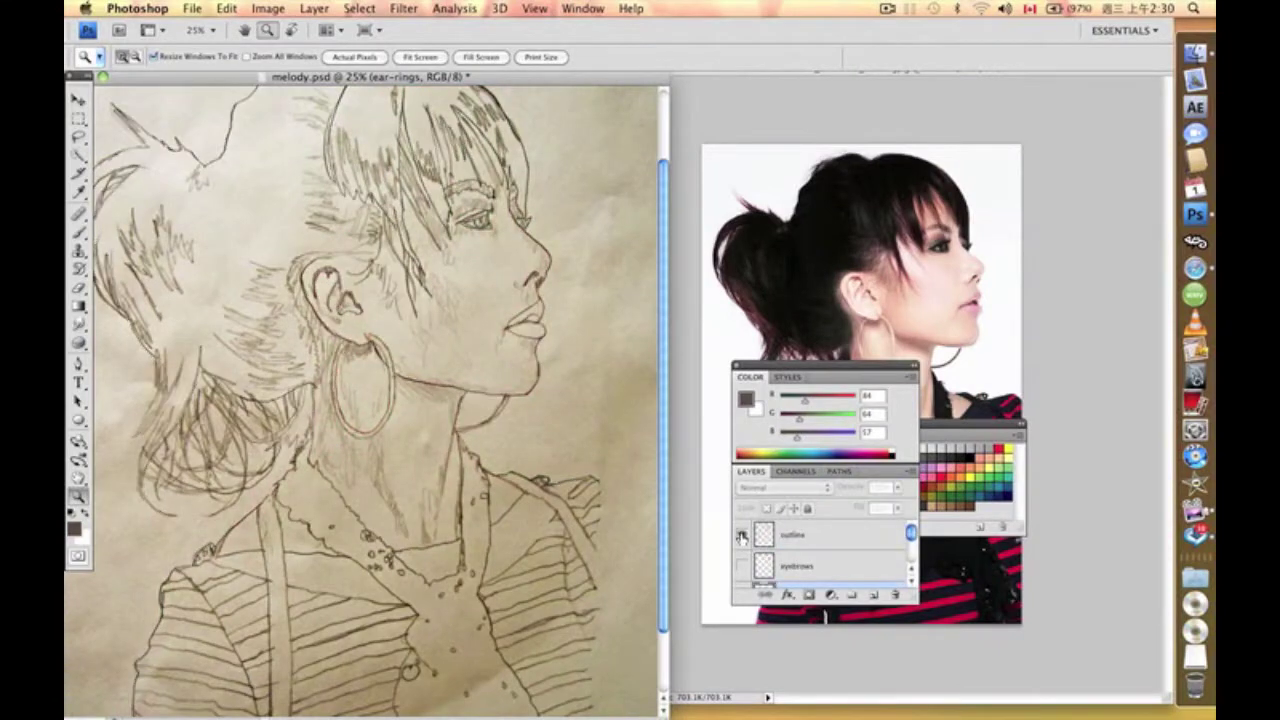
Step: Compare the pencil sketch with and without the outline layer, leaving the outline shown
{"action": "left_click", "coordinate": [742, 536]}
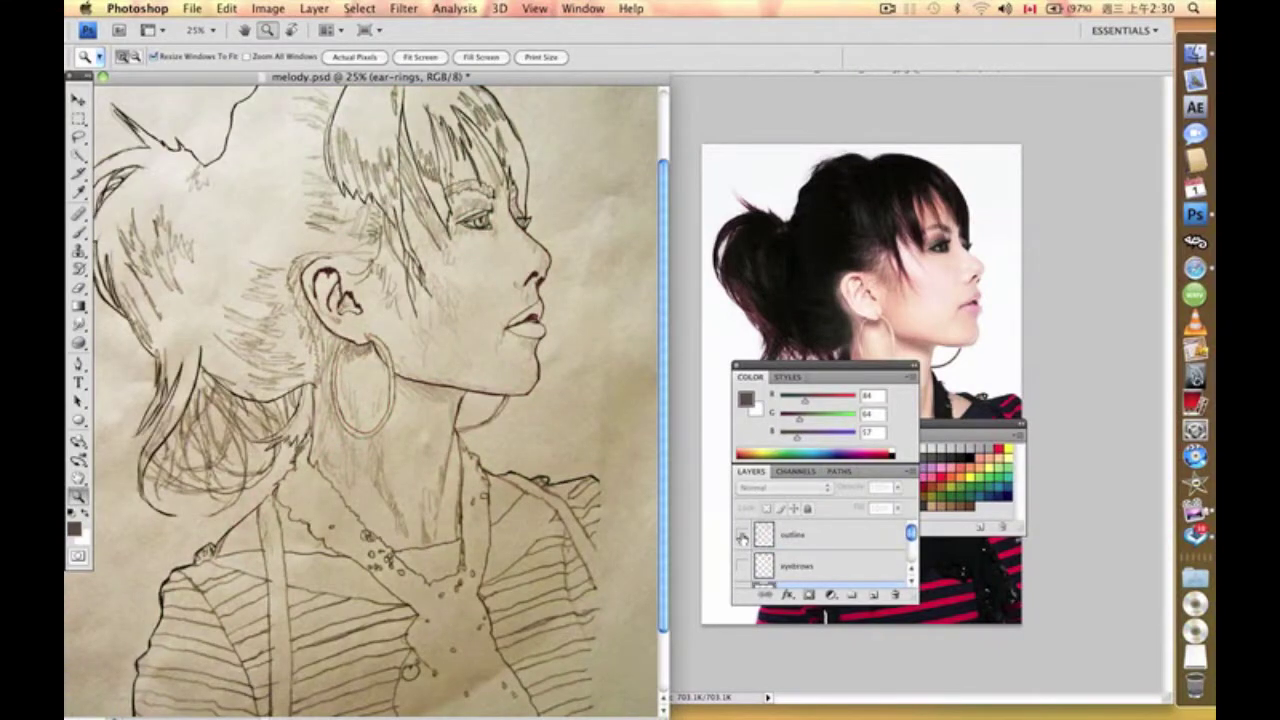
{"action": "left_click", "coordinate": [742, 536]}
{"action": "left_click", "coordinate": [742, 536]}
{"action": "left_click", "coordinate": [741, 536]}
{"action": "left_click", "coordinate": [741, 536]}
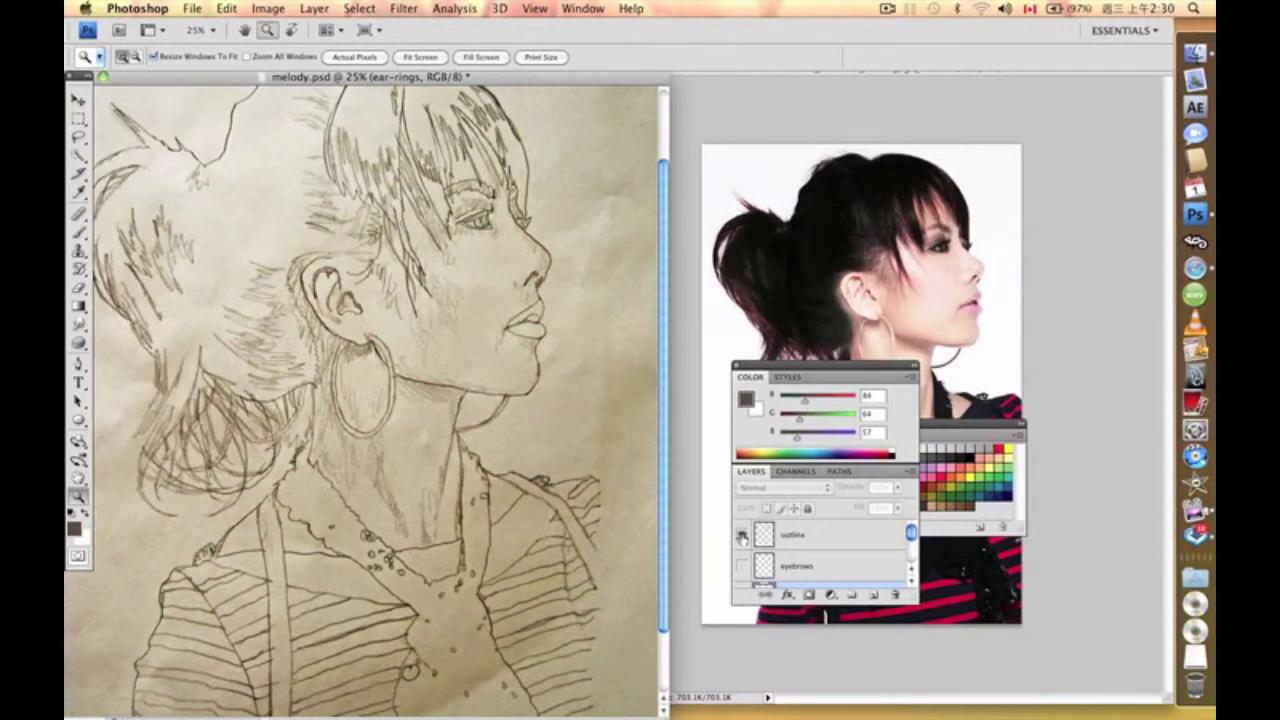
{"action": "left_click", "coordinate": [741, 536]}
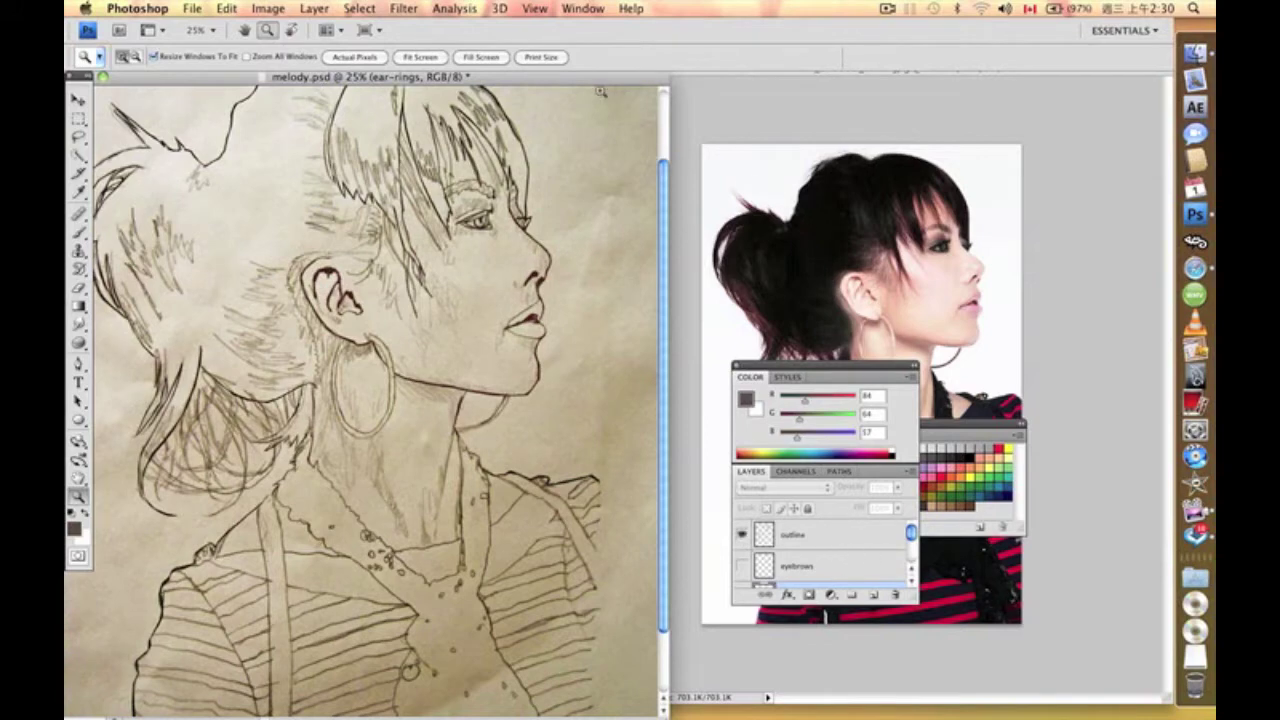
Step: Create a new layer named "hair 1" directly below the outline layer
{"action": "left_click_drag", "start_coordinate": [597, 81], "coordinate": [583, 103]}
{"action": "left_click_drag", "start_coordinate": [651, 195], "coordinate": [655, 128]}
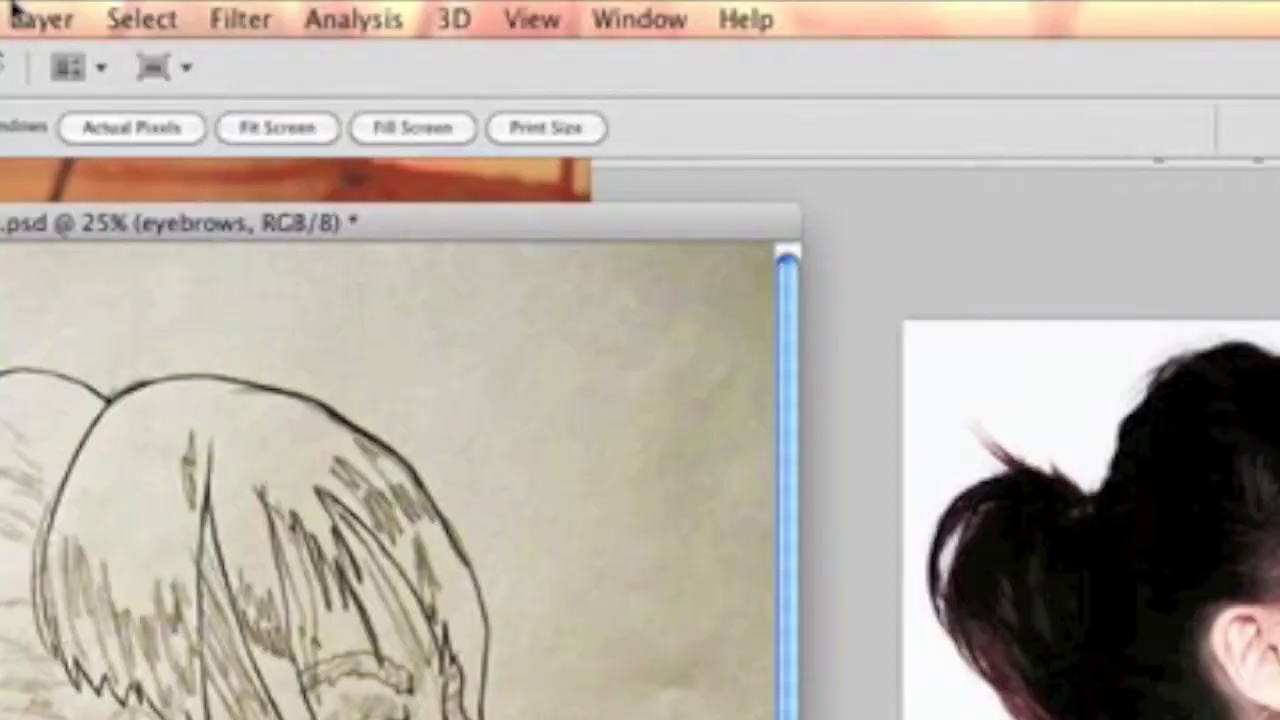
{"action": "left_click", "coordinate": [310, 8]}
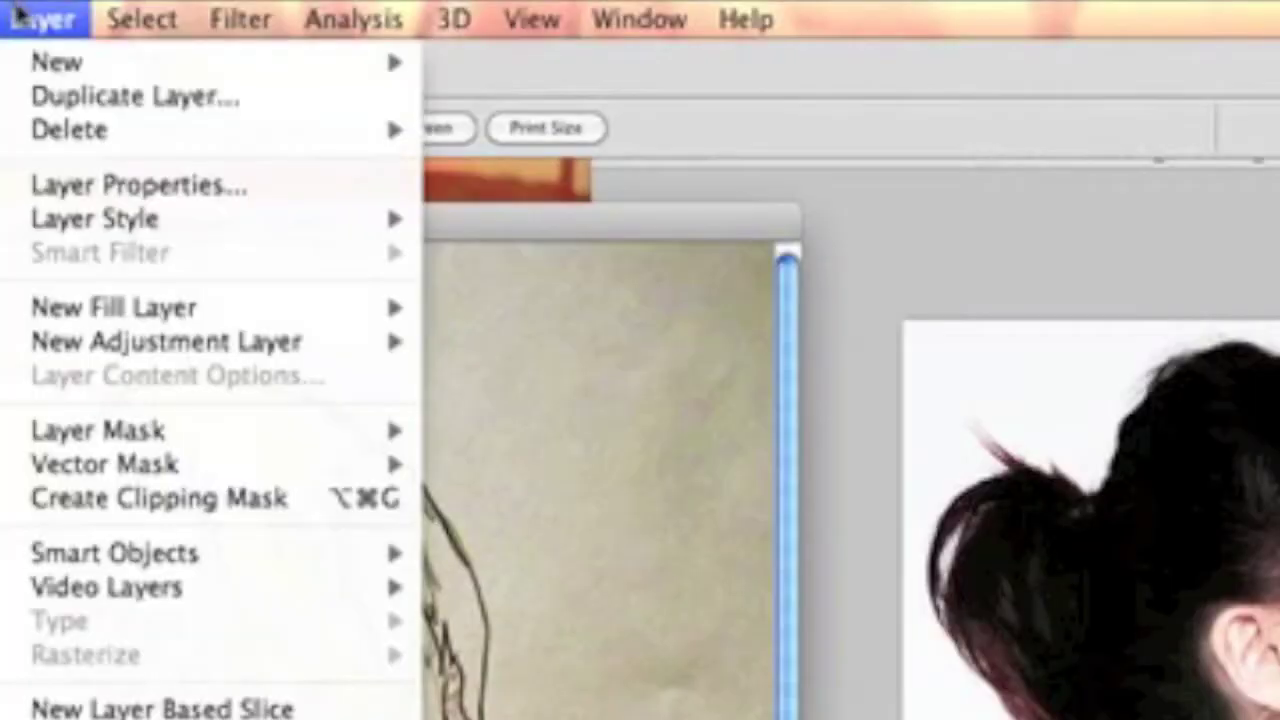
{"action": "mouse_move", "coordinate": [341, 33]}
{"action": "left_click", "coordinate": [537, 72]}
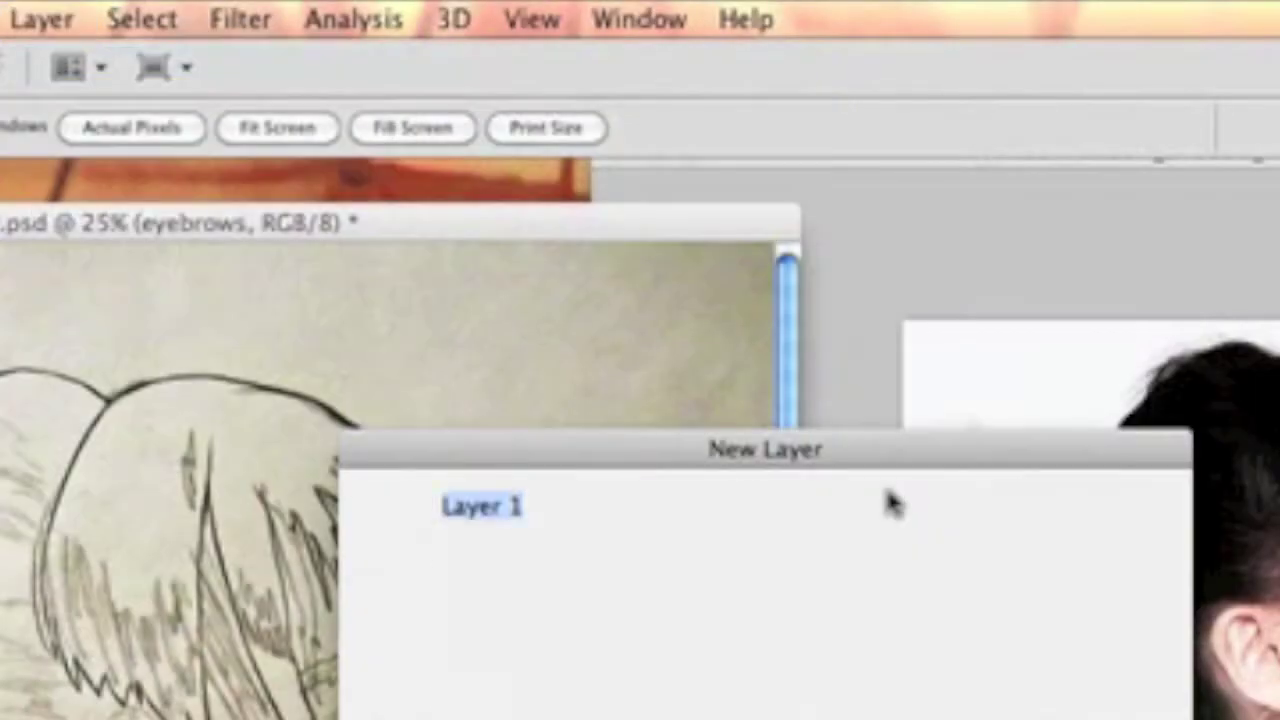
{"action": "type", "text": "hair"}
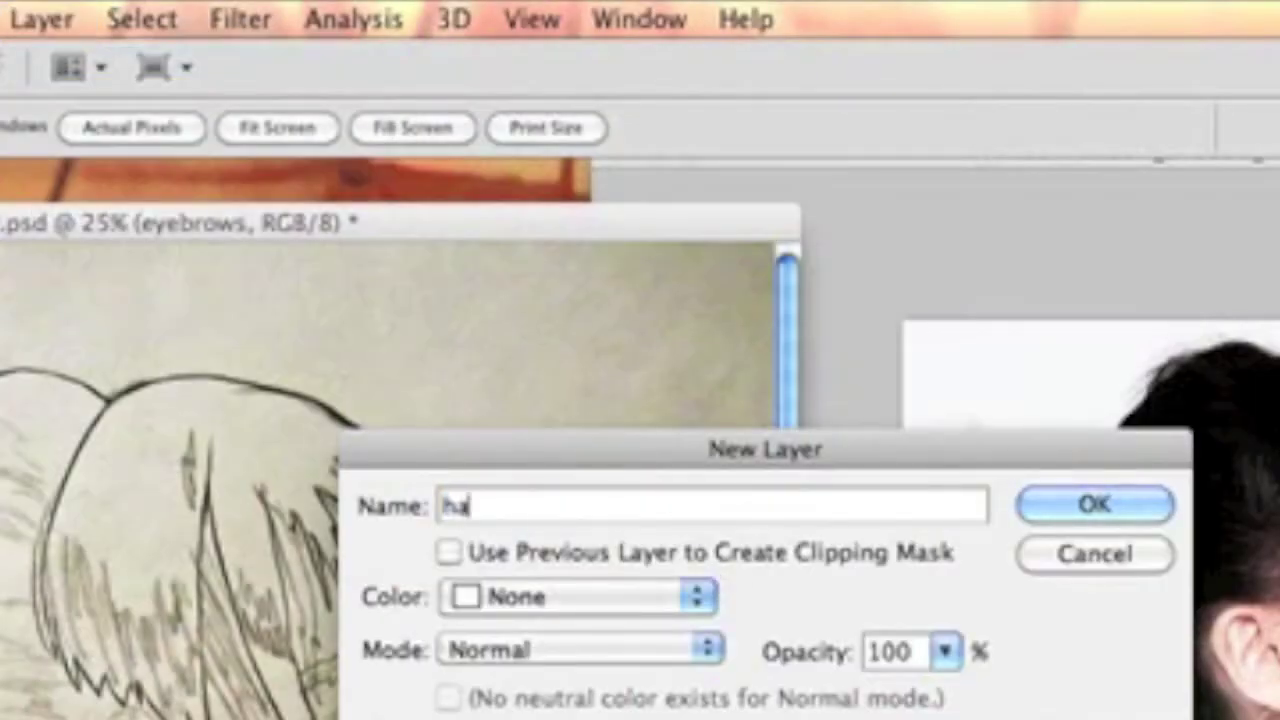
{"action": "type", "text": " 1"}
{"action": "left_click", "coordinate": [1100, 502]}
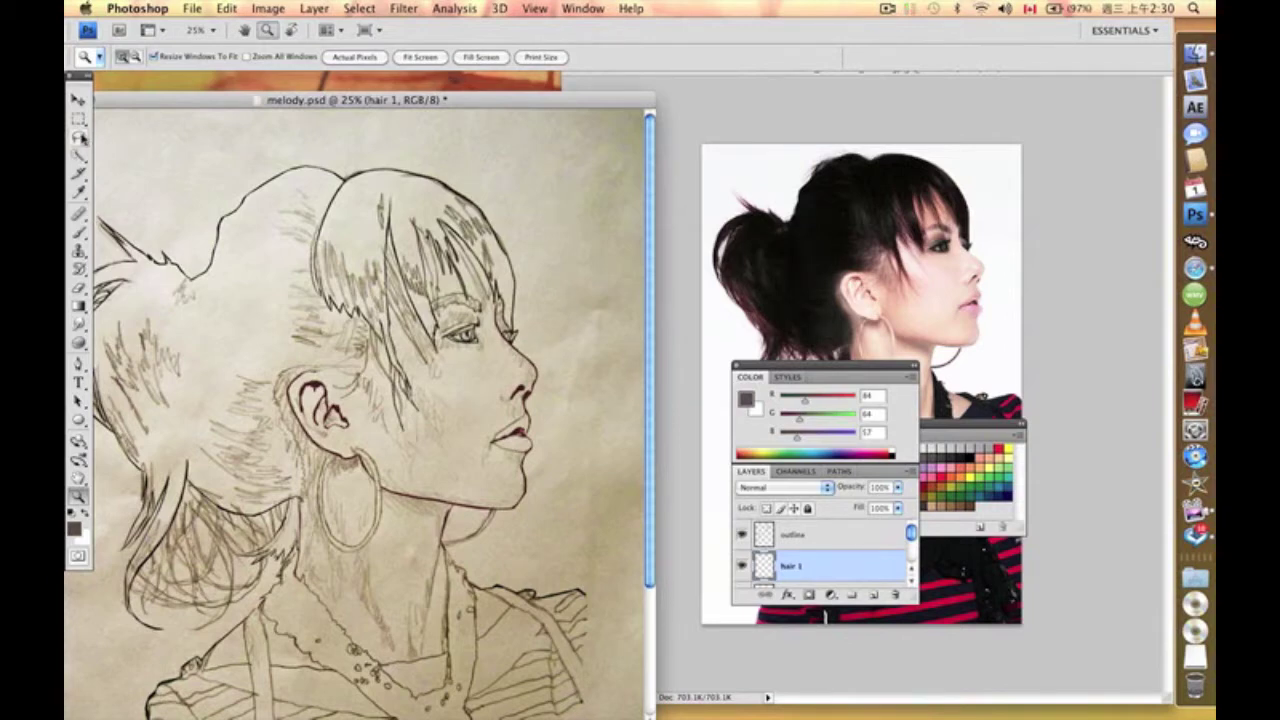
Step: Select the fringe strands over the forehead with the Polygonal Lasso
{"action": "left_click_drag", "start_coordinate": [82, 138], "coordinate": [150, 149]}
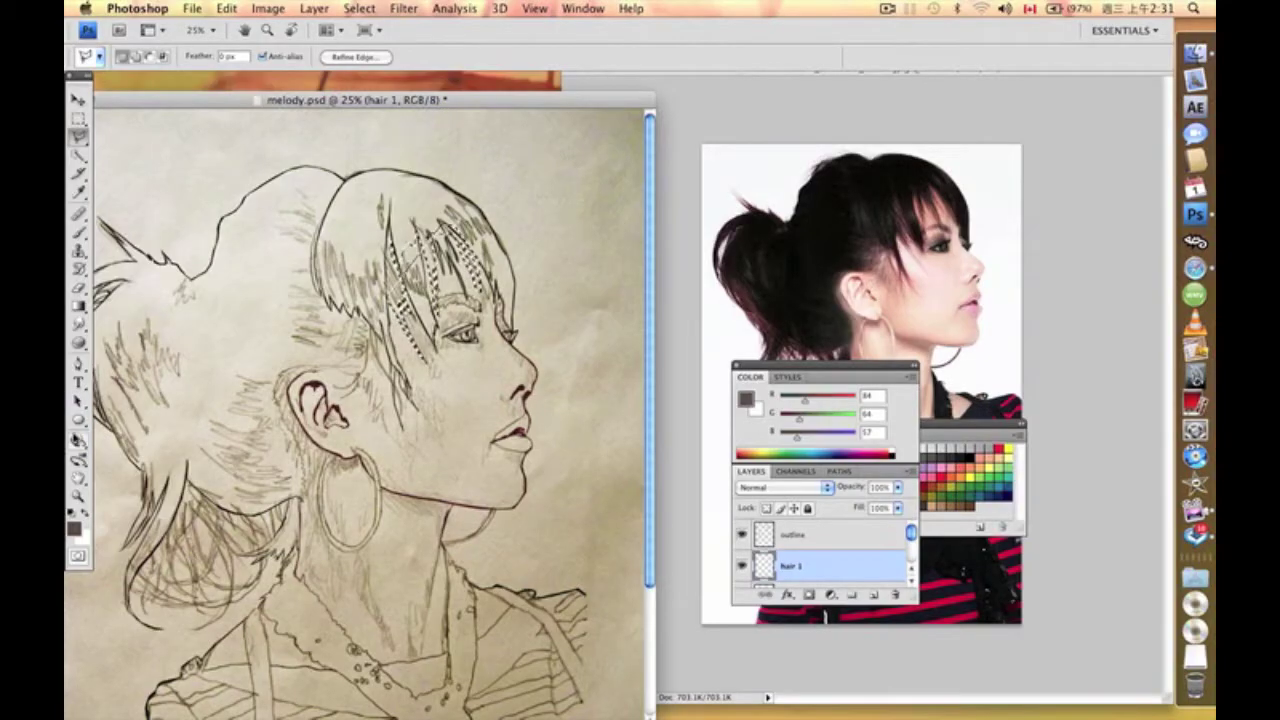
{"action": "key", "text": "z"}
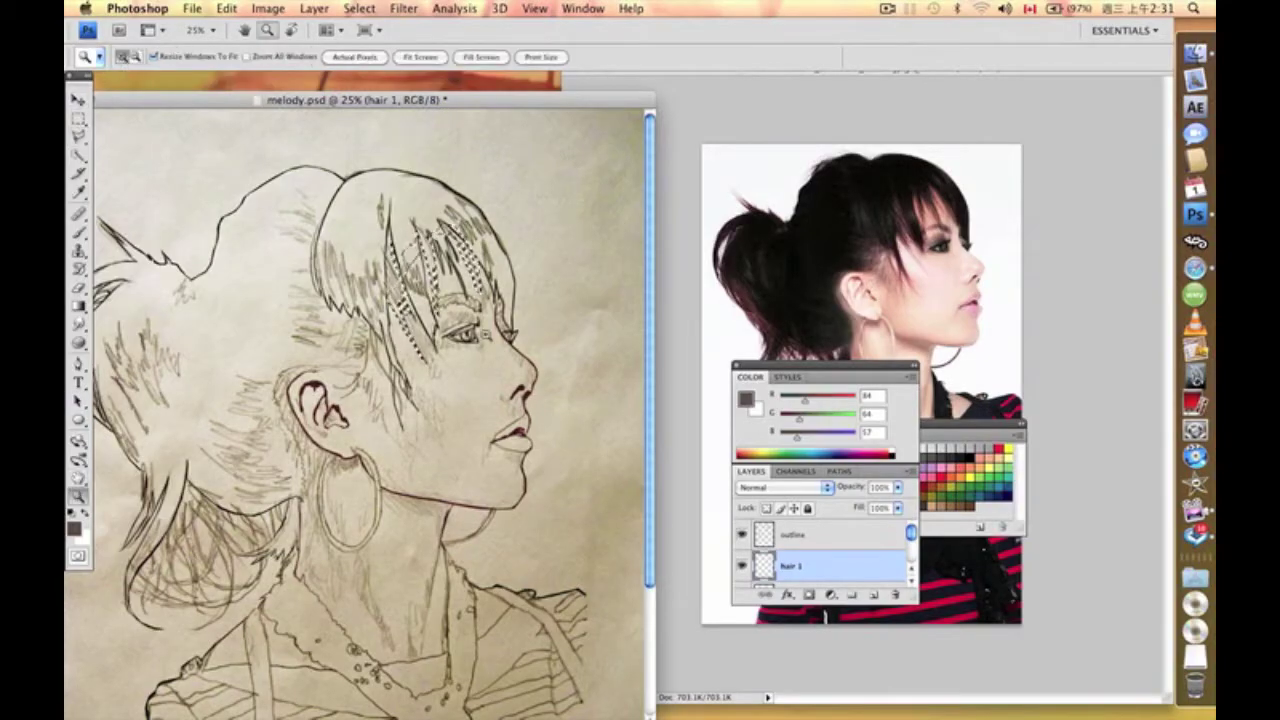
{"action": "left_click", "coordinate": [485, 334]}
{"action": "left_click", "coordinate": [728, 110]}
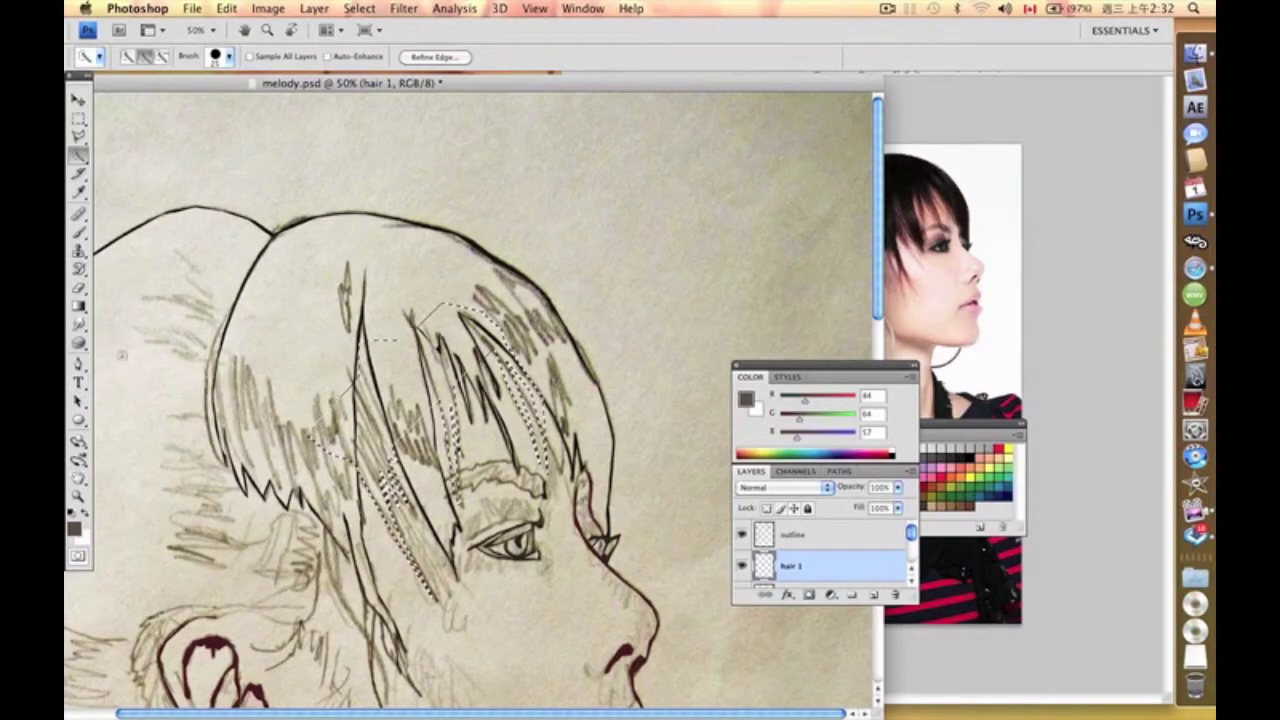
Step: Sample near-black (RGB 24, 16, 13) from the fringe in the reference photo and brush it into the selected strands
{"action": "left_click", "coordinate": [78, 178]}
{"action": "left_click", "coordinate": [78, 192]}
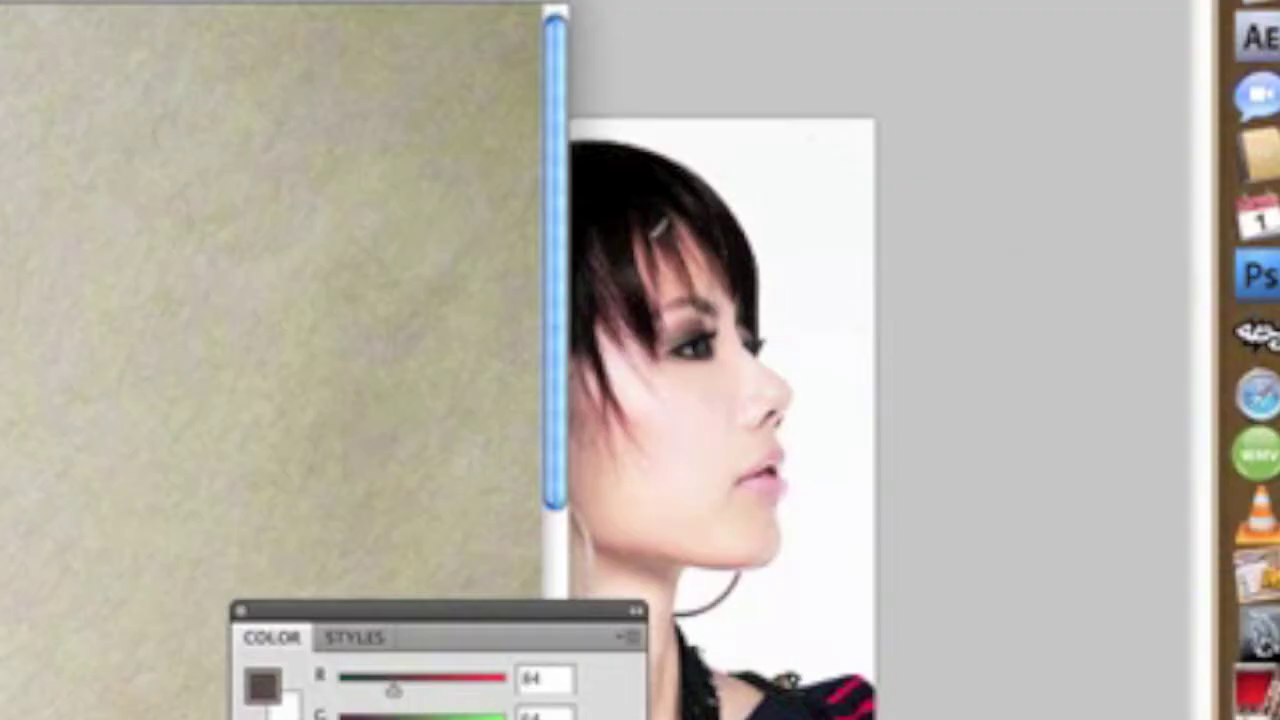
{"action": "left_click", "coordinate": [657, 229]}
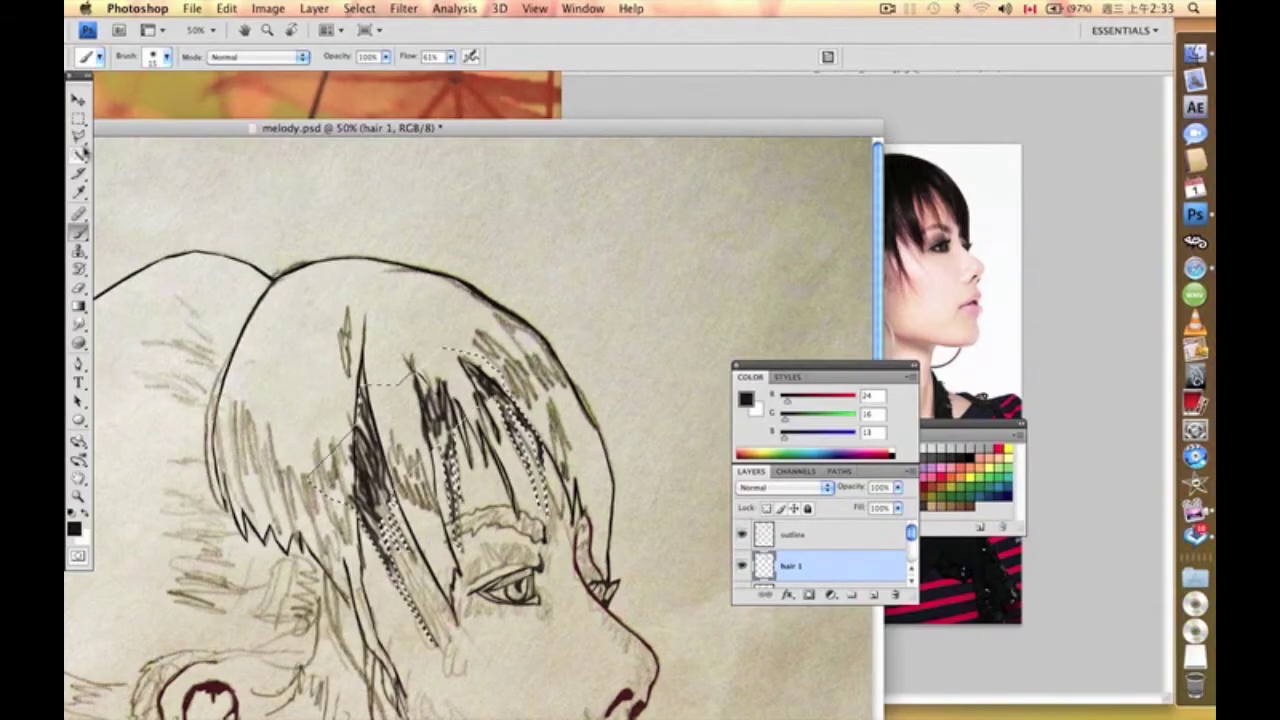
Step: Deselect the painted fringe strands and apply a Motion Blur with angle -65° and distance 75 pixels to them
{"action": "left_click", "coordinate": [78, 135]}
{"action": "right_click", "coordinate": [388, 398]}
{"action": "left_click", "coordinate": [398, 404]}
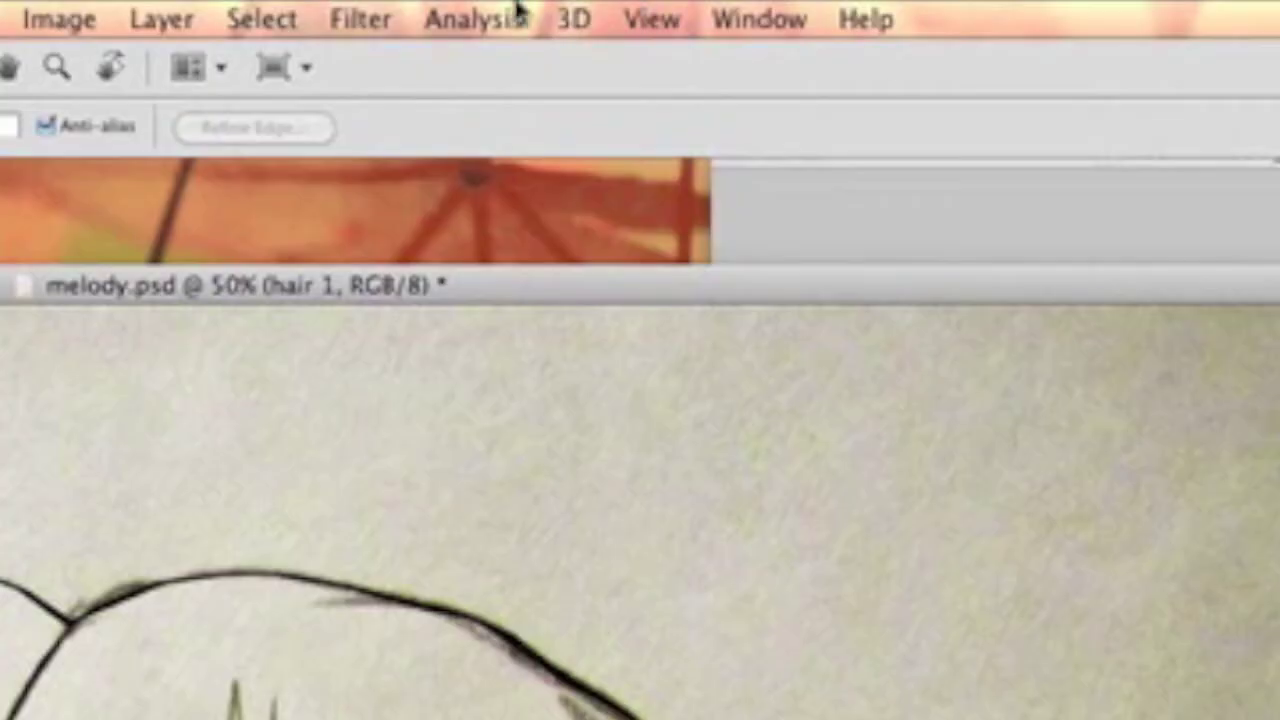
{"action": "left_click", "coordinate": [403, 8]}
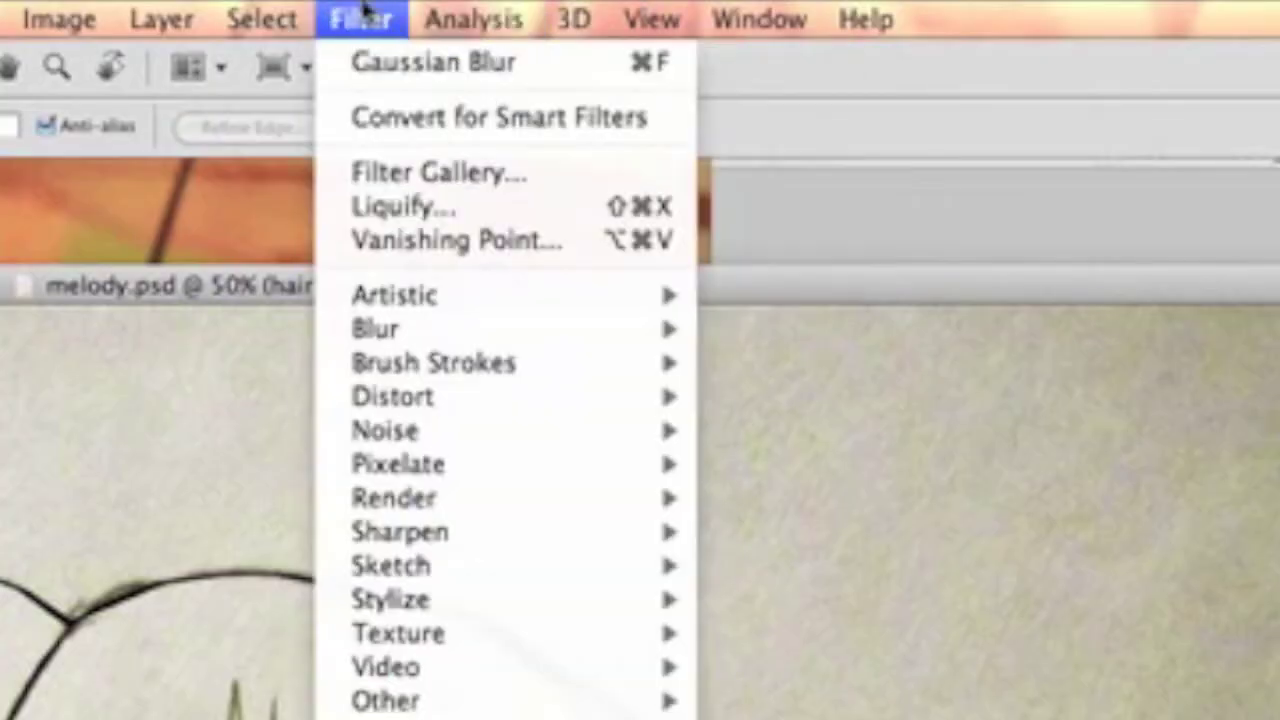
{"action": "mouse_move", "coordinate": [440, 342]}
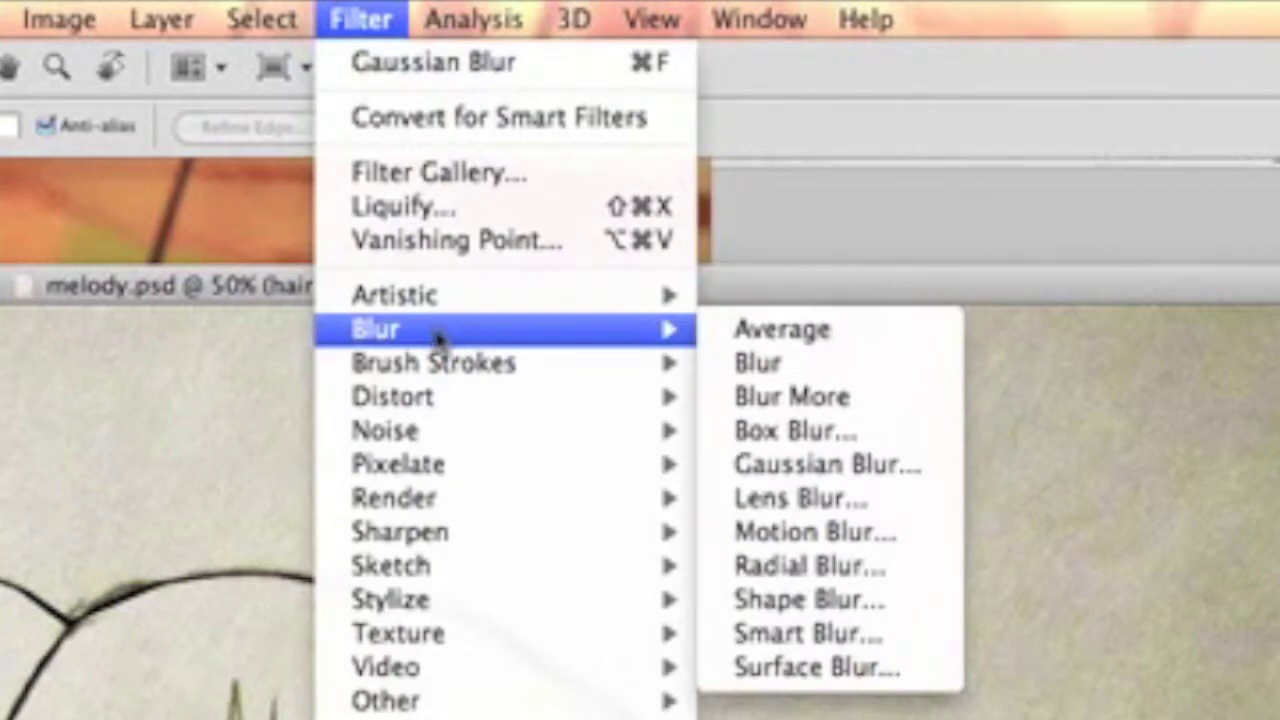
{"action": "left_click", "coordinate": [743, 531]}
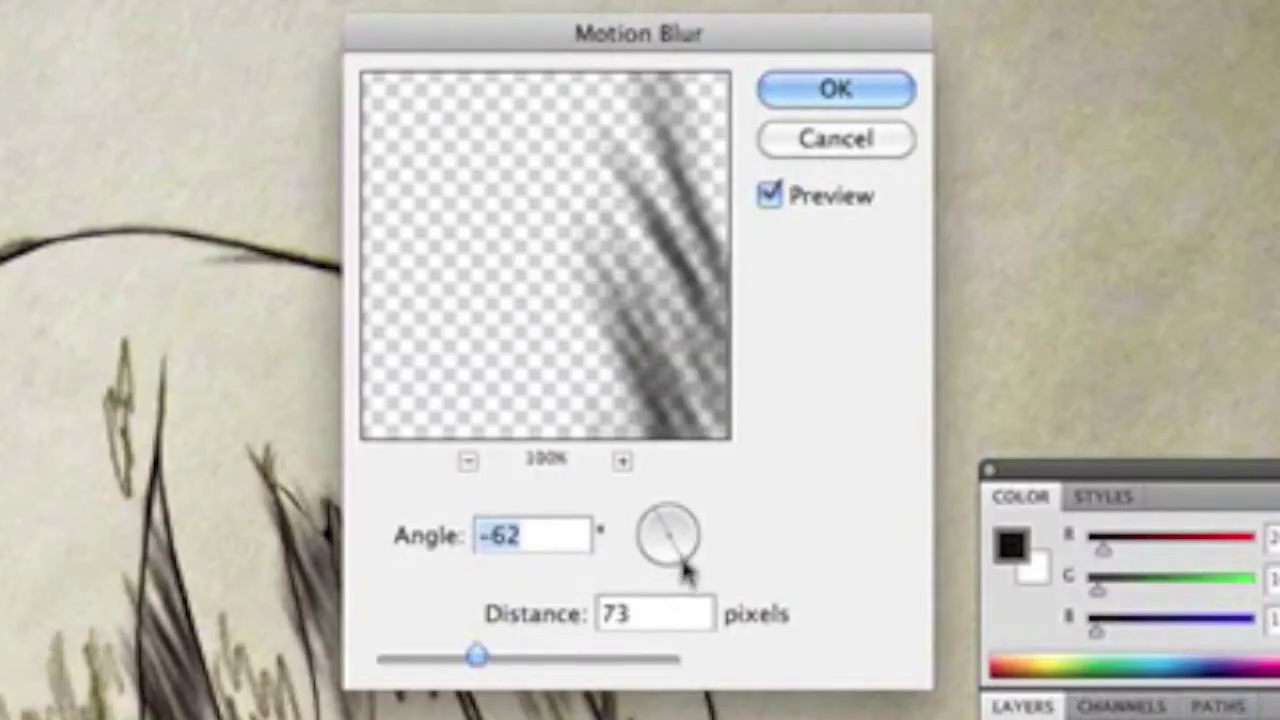
{"action": "mouse_move", "coordinate": [686, 571]}
{"action": "left_mouse_down"}
{"action": "mouse_move", "coordinate": [674, 566]}
{"action": "mouse_move", "coordinate": [686, 578]}
{"action": "left_mouse_up"}
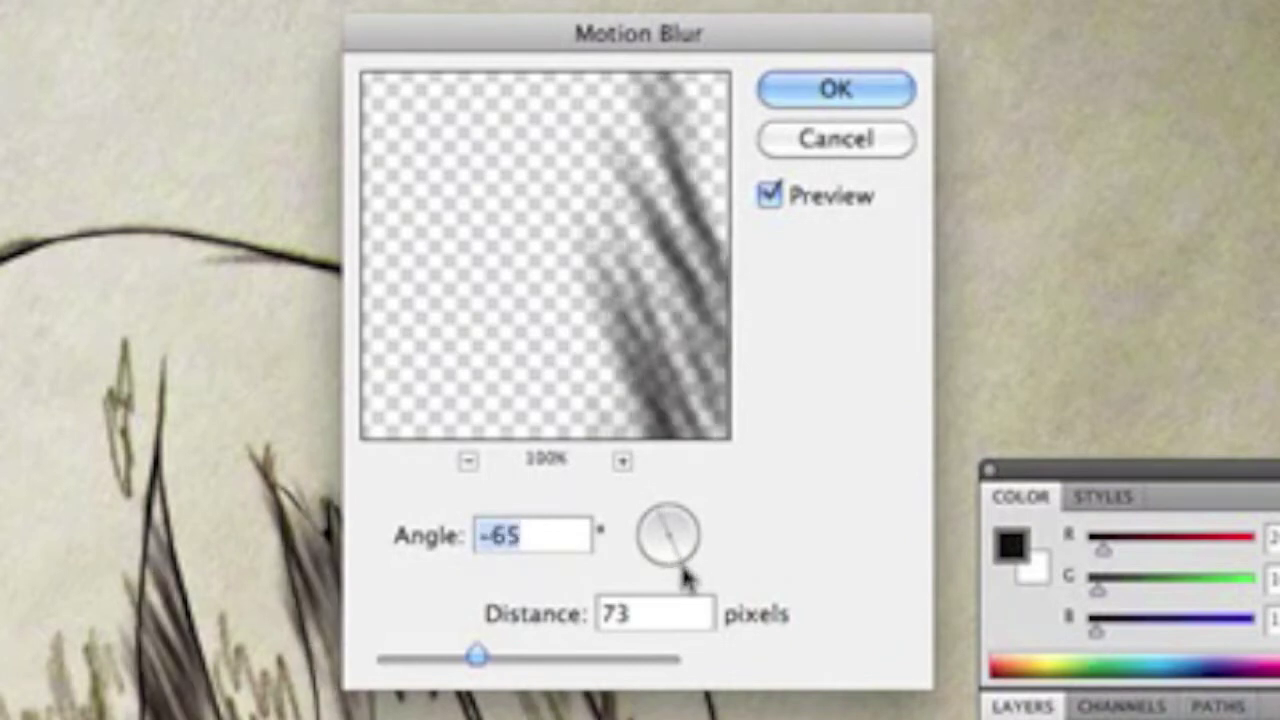
{"action": "mouse_move", "coordinate": [476, 668]}
{"action": "left_mouse_down"}
{"action": "mouse_move", "coordinate": [500, 664]}
{"action": "mouse_move", "coordinate": [410, 668]}
{"action": "mouse_move", "coordinate": [480, 668]}
{"action": "left_mouse_up"}
{"action": "left_click_drag", "start_coordinate": [458, 38], "coordinate": [311, 62]}
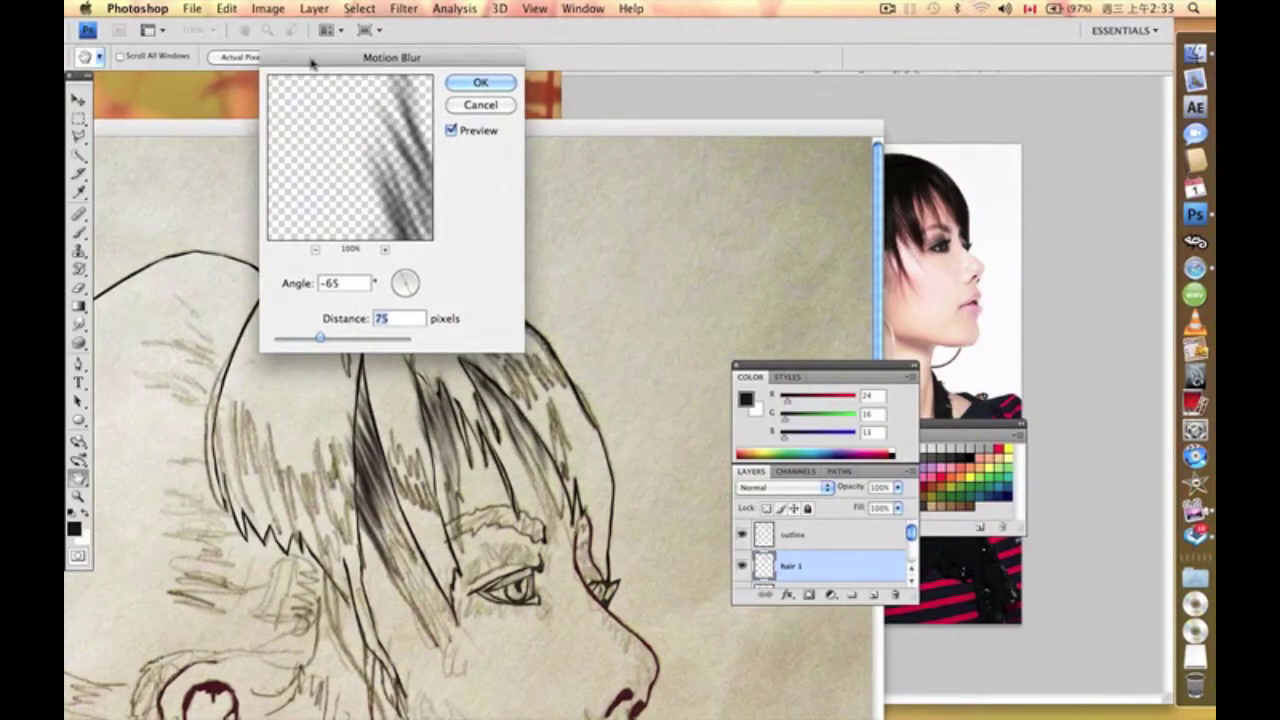
{"action": "left_click", "coordinate": [470, 83]}
Step: Darken the blurred strands on the hair 1 layer with a Brightness/Contrast adjustment at brightness -150
{"action": "key", "text": "l"}
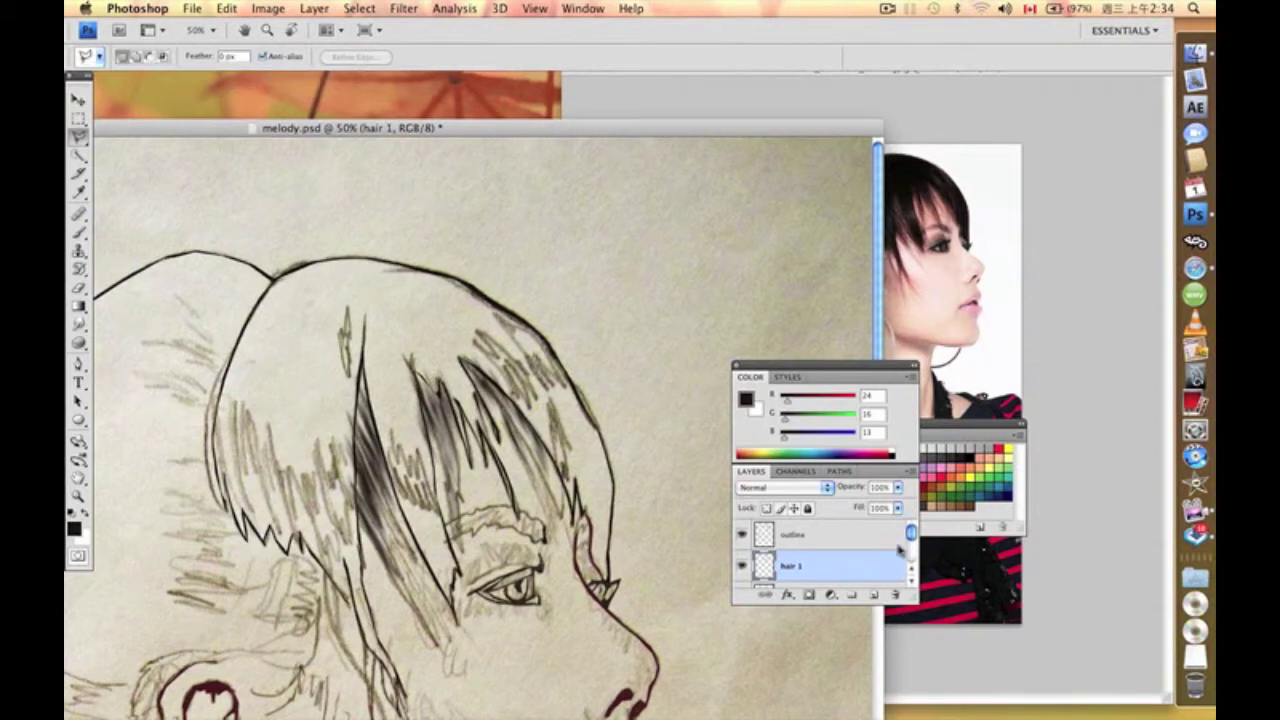
{"action": "left_click", "coordinate": [262, 8]}
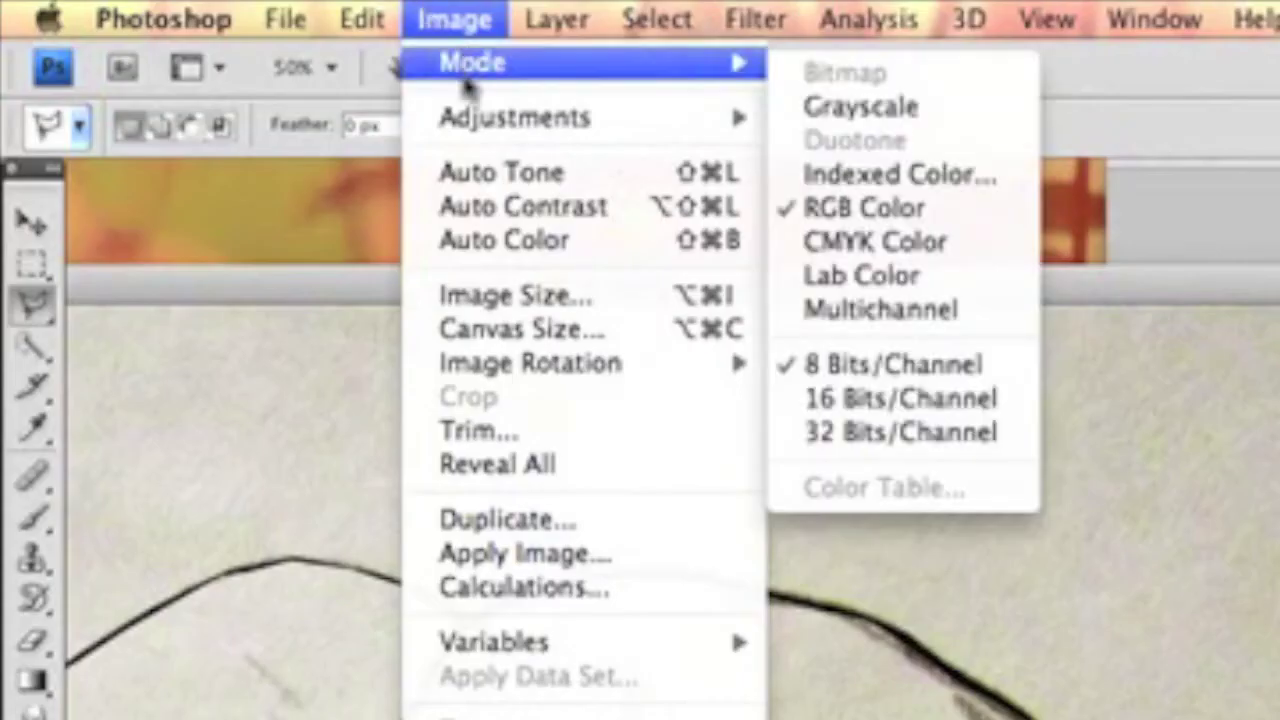
{"action": "mouse_move", "coordinate": [651, 130]}
{"action": "left_click", "coordinate": [860, 120]}
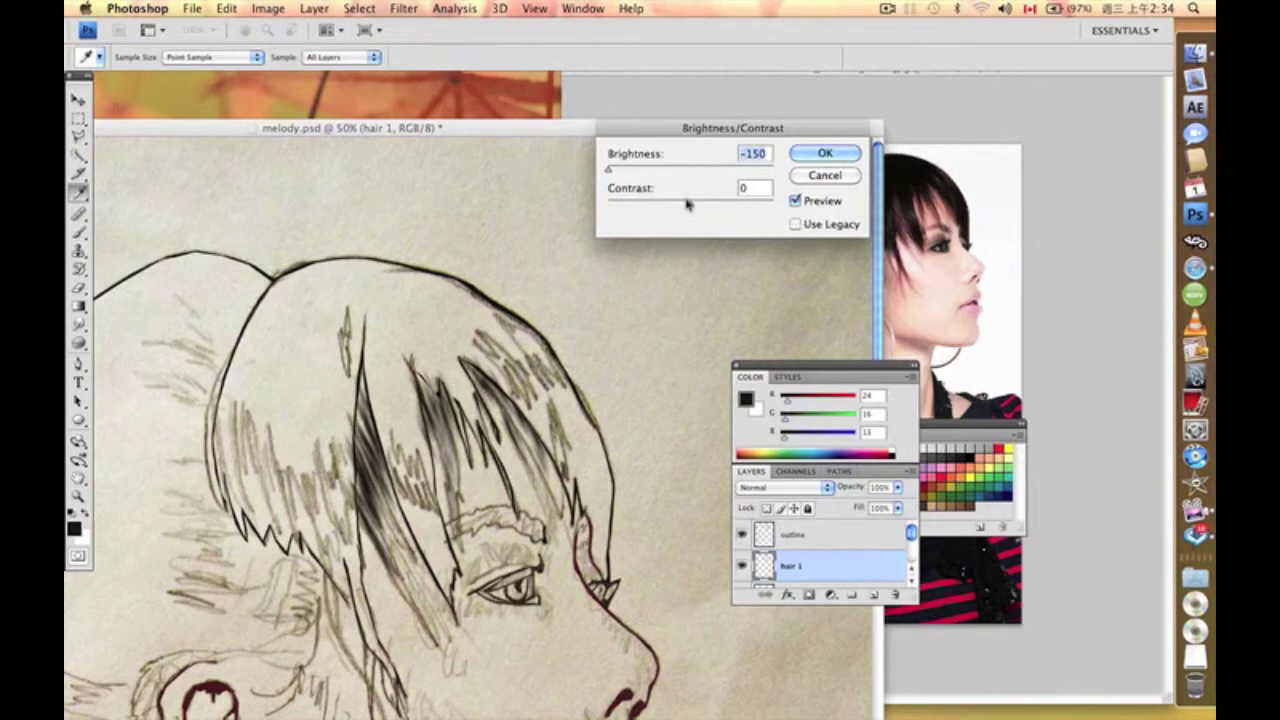
{"action": "left_click", "coordinate": [820, 153]}
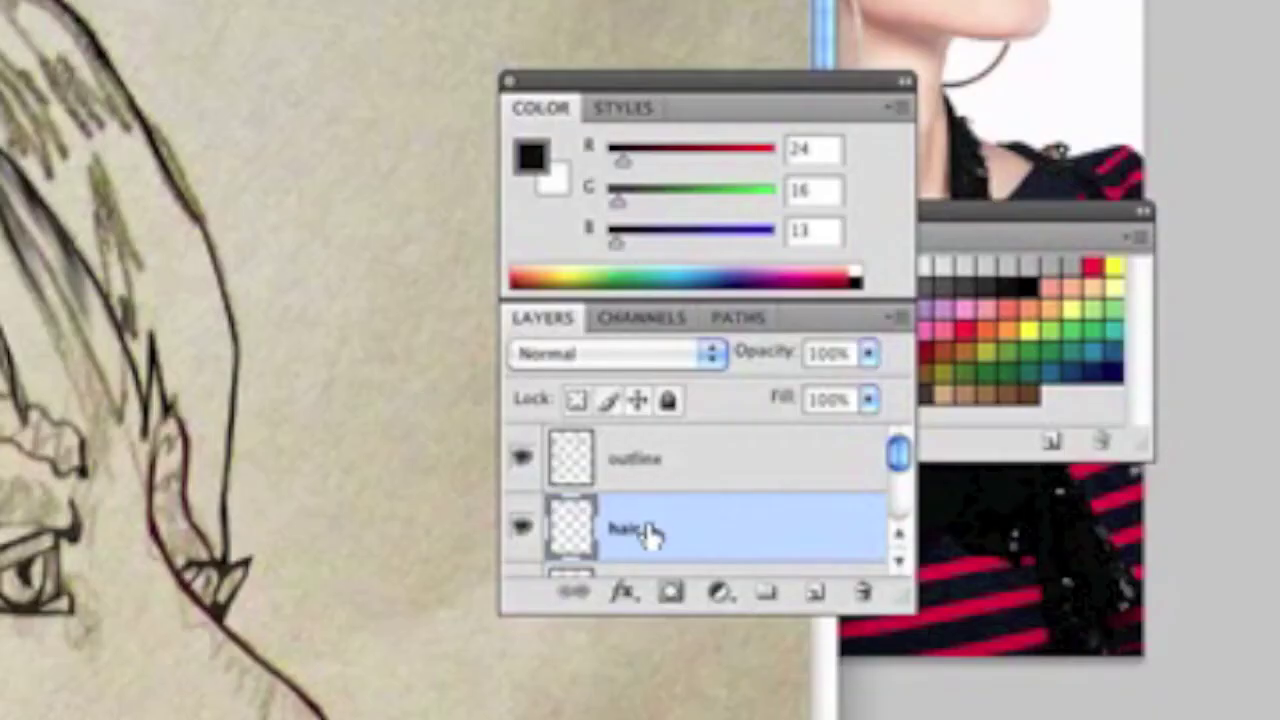
Step: Duplicate the hair 1 layer within melody.psd, keeping the suggested name "hair 1 copy"
{"action": "right_click", "coordinate": [802, 569]}
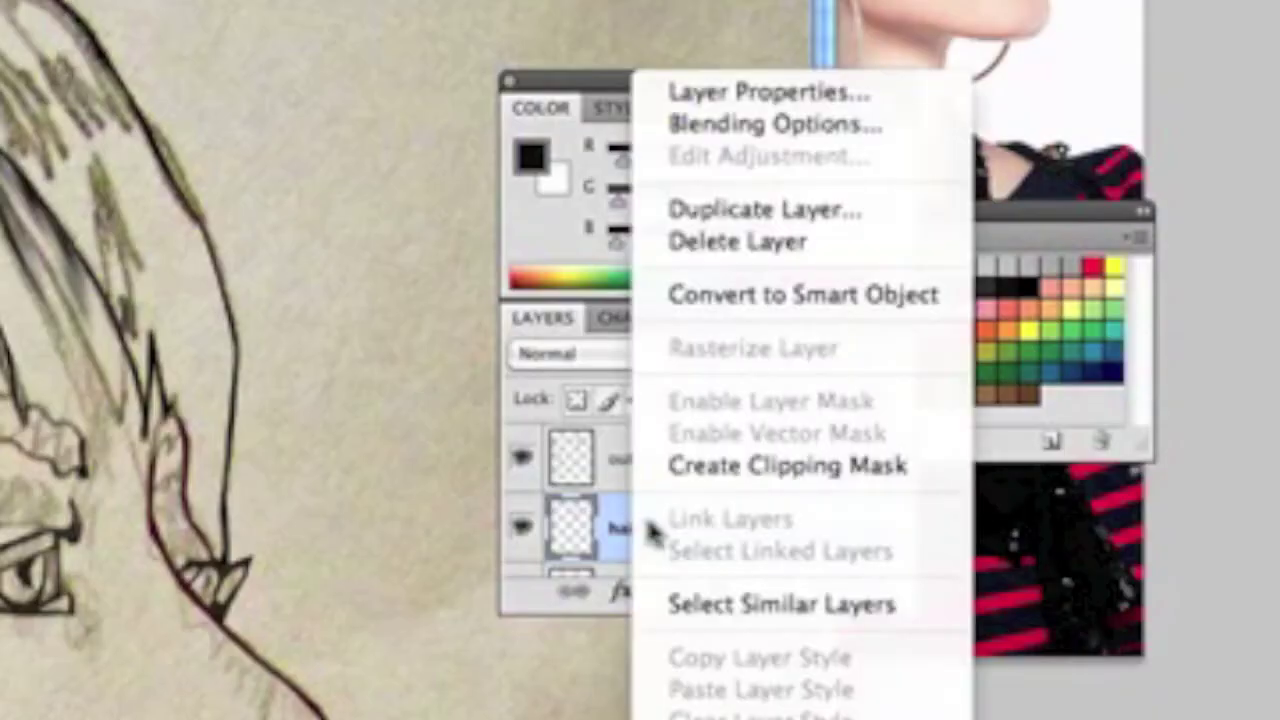
{"action": "left_click", "coordinate": [723, 212]}
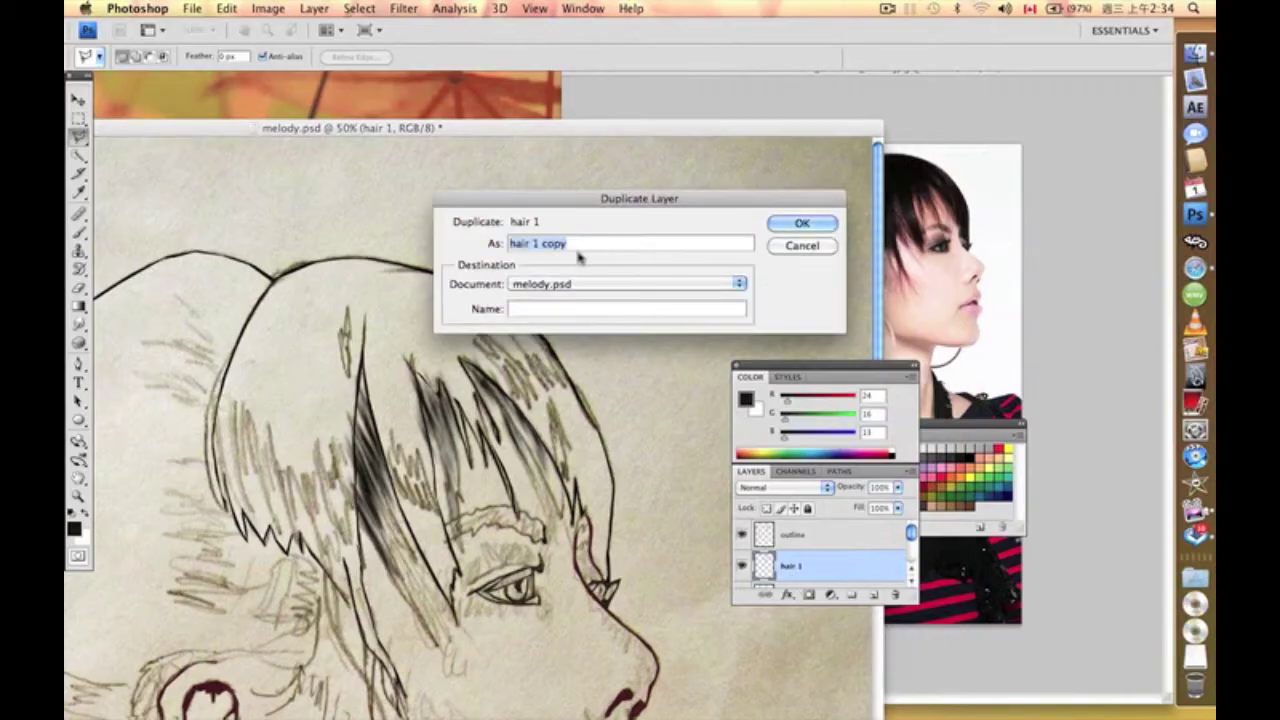
{"action": "left_click", "coordinate": [797, 224]}
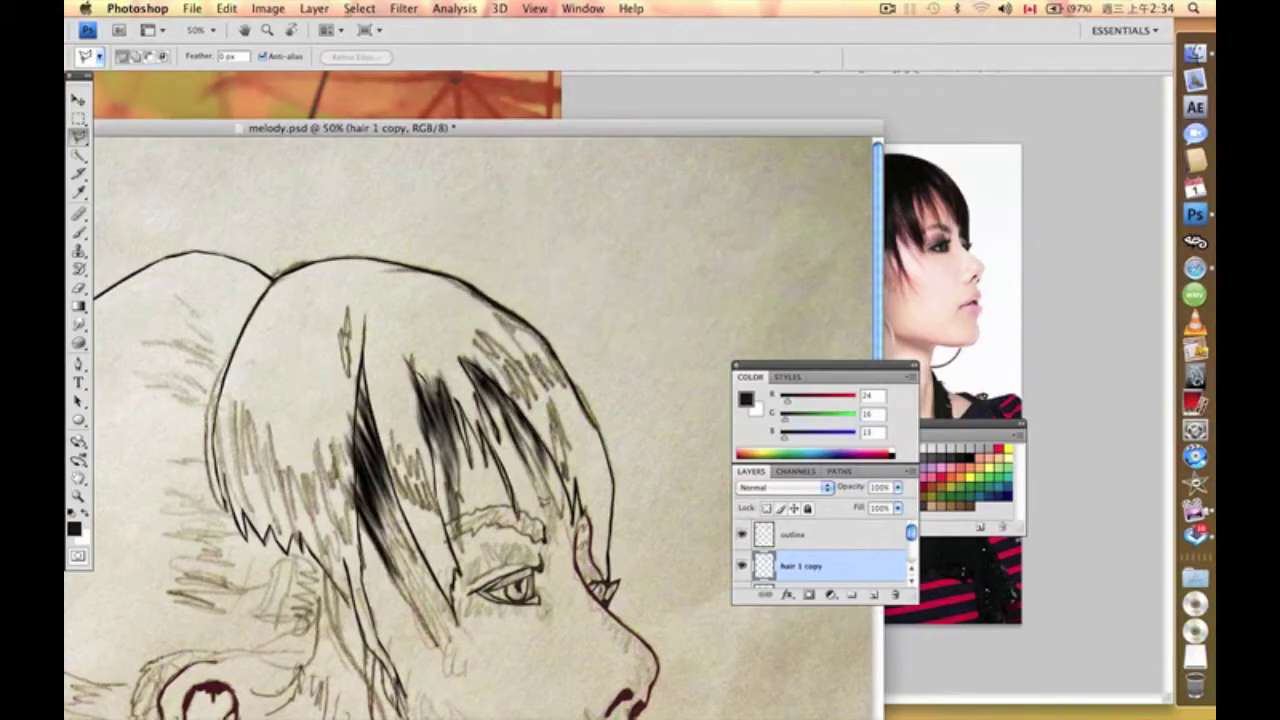
Step: Apply a Distort transform to the duplicated fringe strands
{"action": "left_click", "coordinate": [226, 8]}
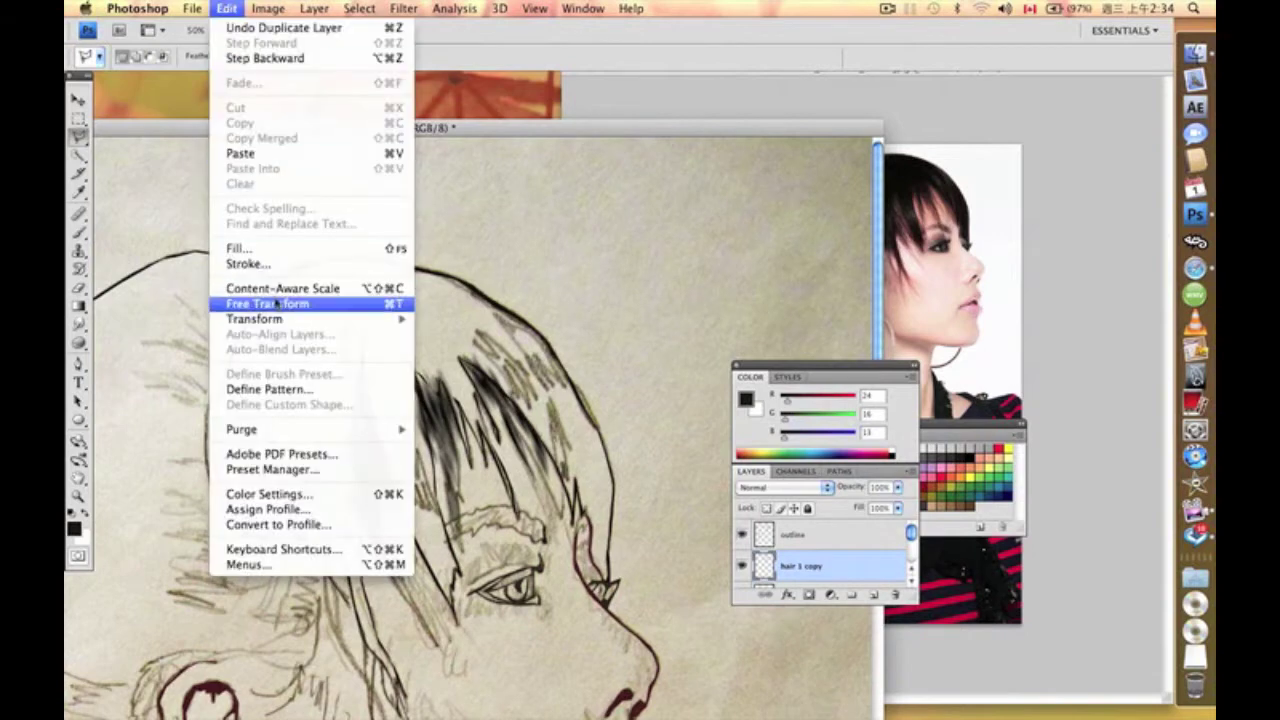
{"action": "mouse_move", "coordinate": [277, 319]}
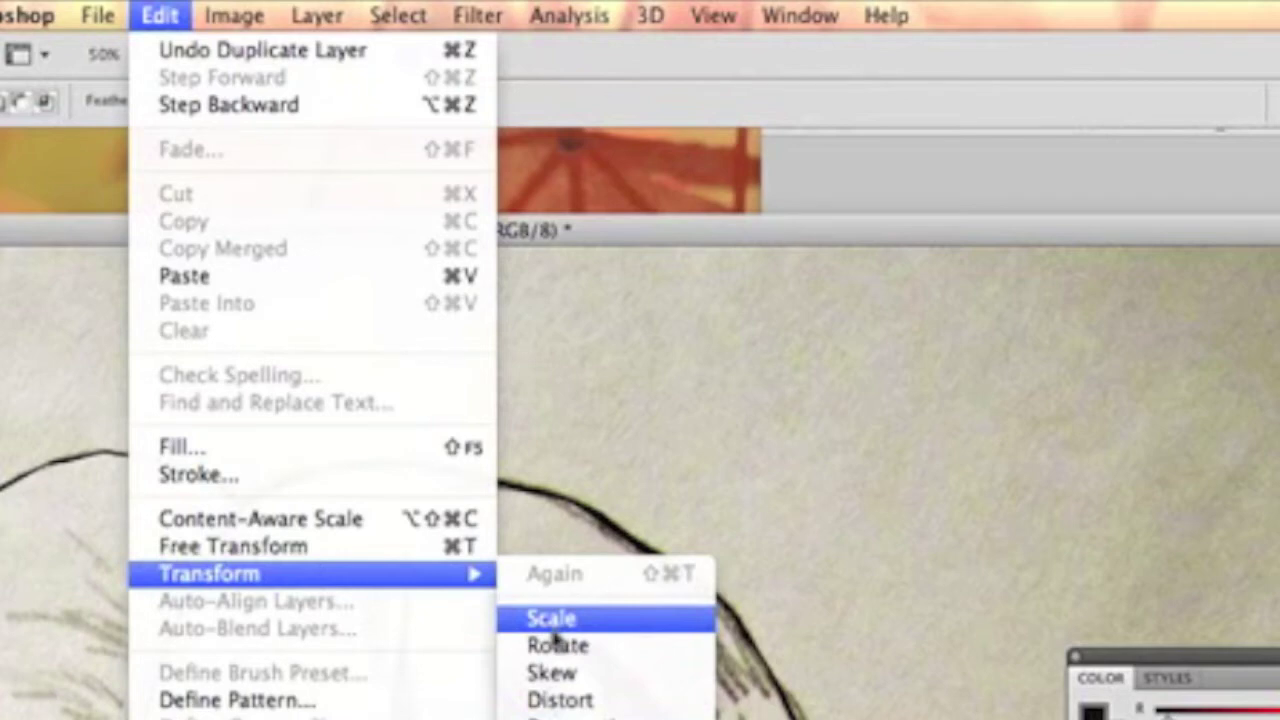
{"action": "left_click", "coordinate": [555, 699]}
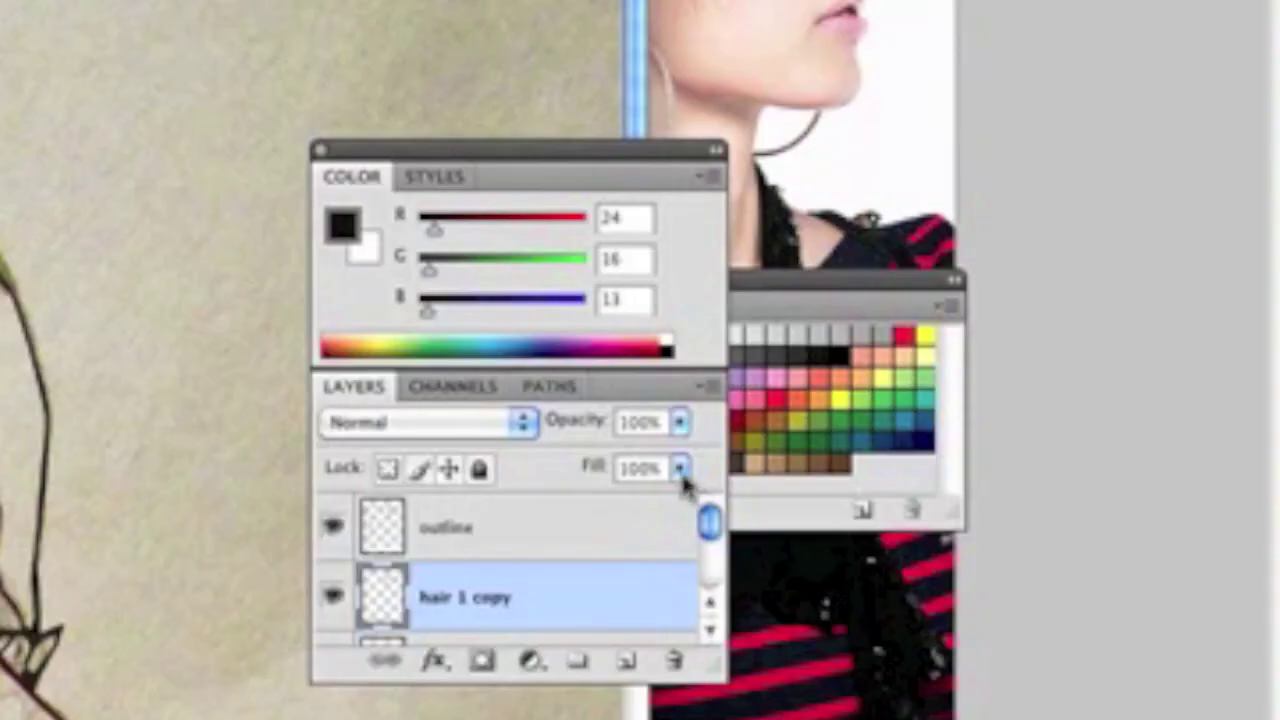
Step: Lower the fill of the hair 1 copy layer to 73%
{"action": "left_click", "coordinate": [897, 507]}
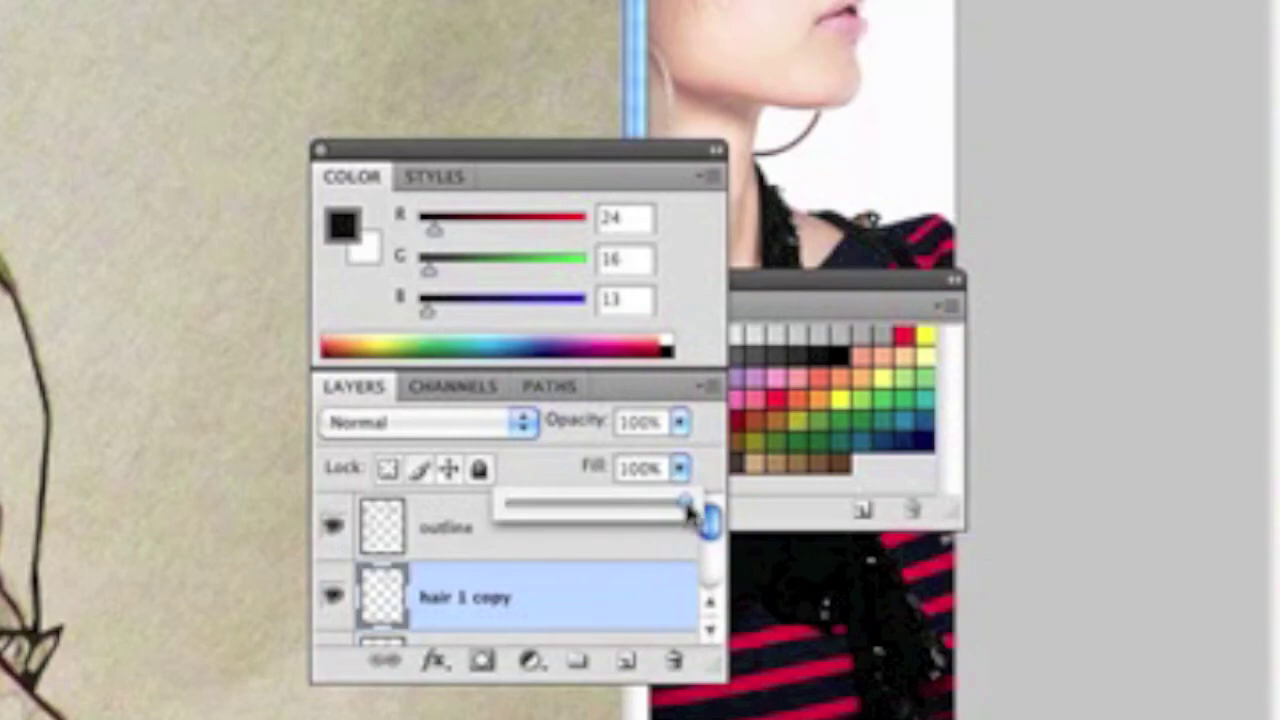
{"action": "left_click_drag", "start_coordinate": [690, 510], "coordinate": [630, 513]}
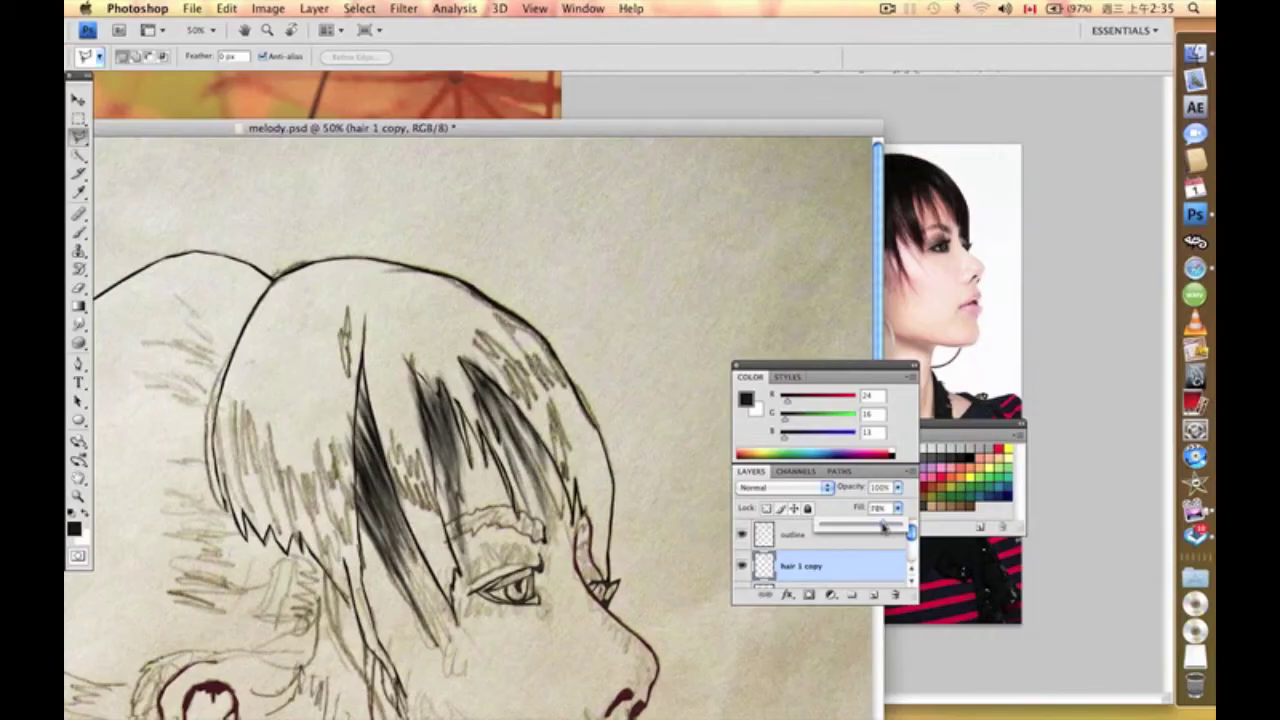
{"action": "mouse_move", "coordinate": [884, 527]}
{"action": "left_mouse_down"}
{"action": "mouse_move", "coordinate": [855, 525]}
{"action": "mouse_move", "coordinate": [899, 525]}
{"action": "mouse_move", "coordinate": [880, 532]}
{"action": "left_mouse_up"}
Step: Make the hidden feature, 1-color, tones and eyebrows layers visible beneath the hair strands
{"action": "scroll", "coordinate": [828, 572], "scroll_direction": "down", "scroll_amount": 1}
{"action": "scroll", "coordinate": [810, 569], "scroll_direction": "down", "scroll_amount": 2}
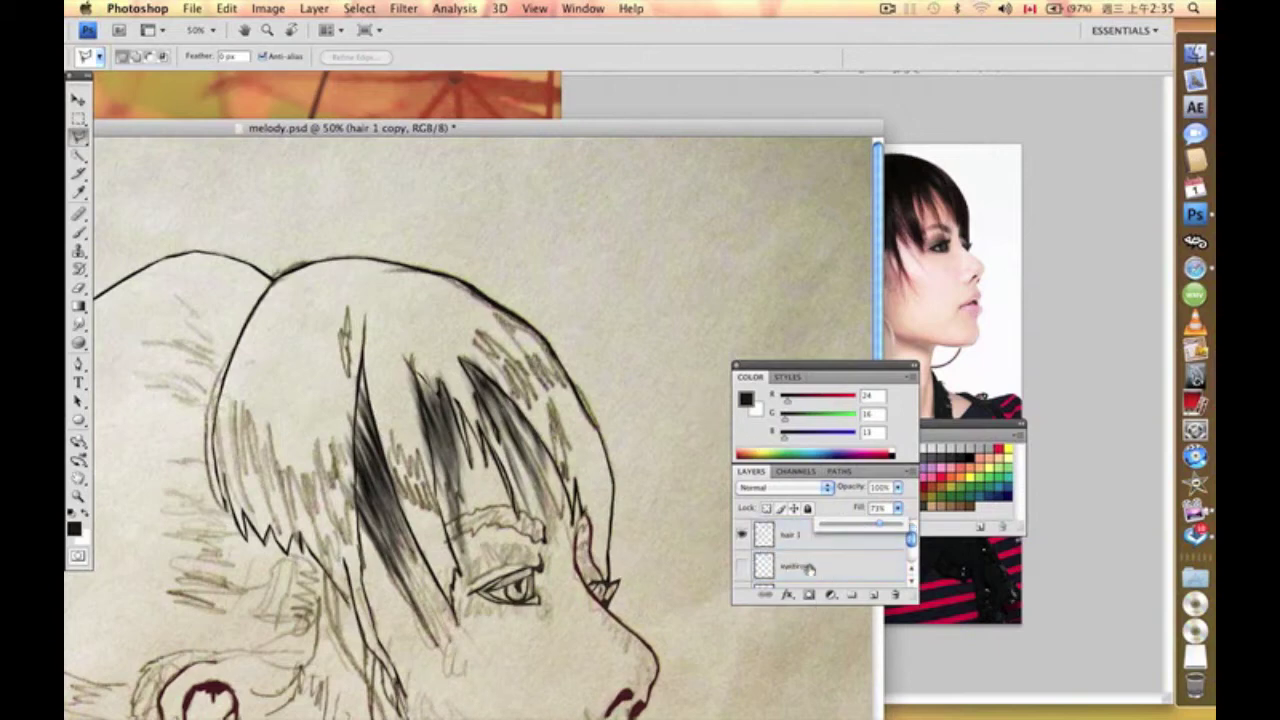
{"action": "scroll", "coordinate": [810, 569], "scroll_direction": "down", "scroll_amount": 2}
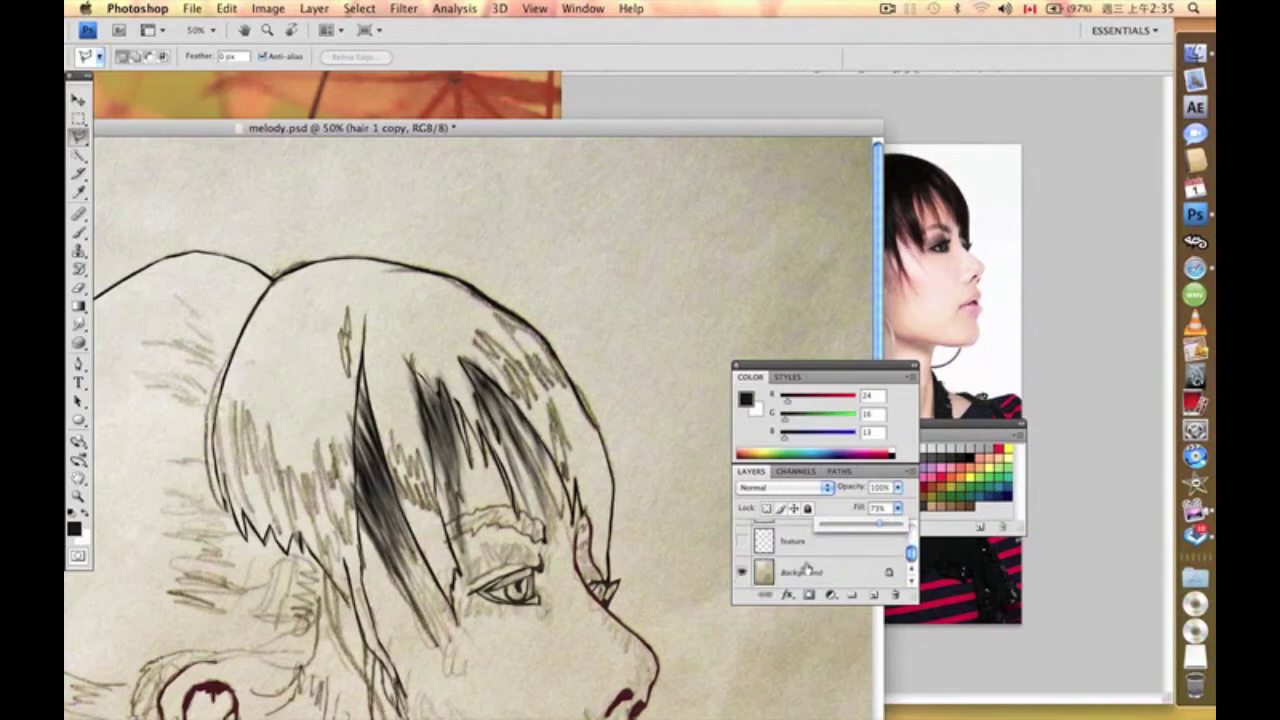
{"action": "left_click", "coordinate": [740, 544]}
{"action": "scroll", "coordinate": [742, 562], "scroll_direction": "up", "scroll_amount": 1}
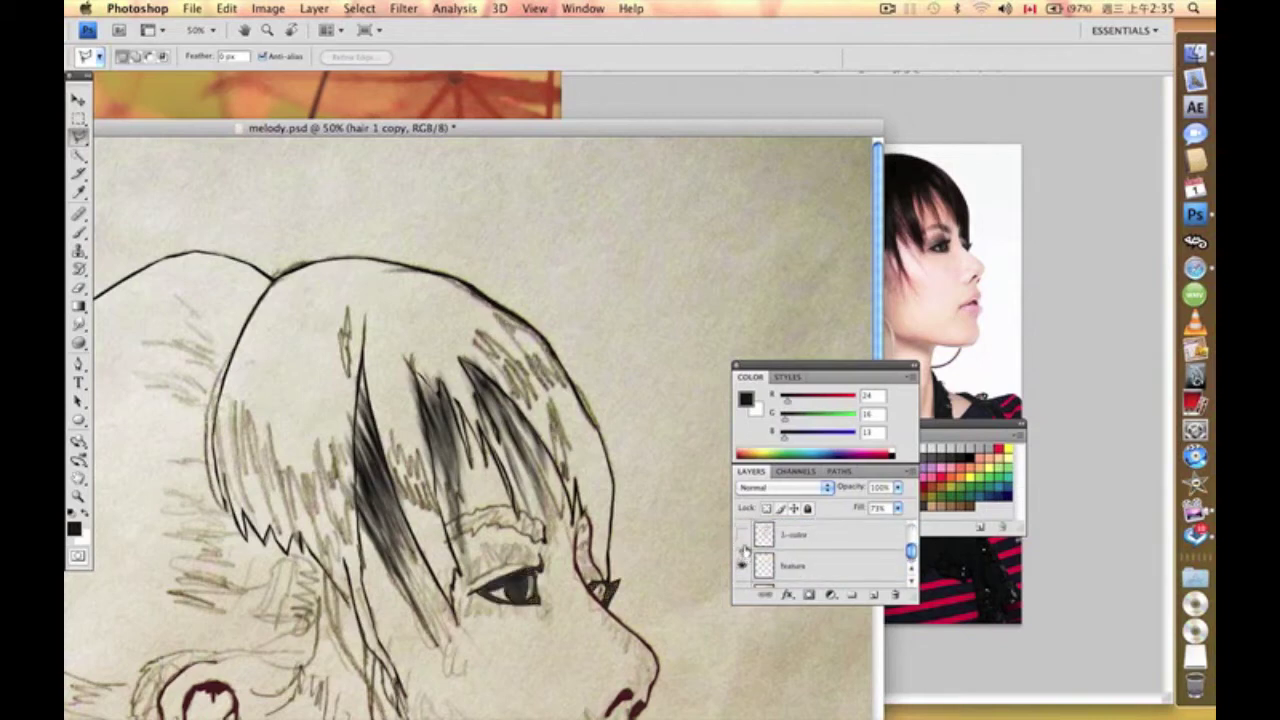
{"action": "left_click", "coordinate": [742, 536]}
{"action": "scroll", "coordinate": [745, 550], "scroll_direction": "up", "scroll_amount": 1}
{"action": "left_click", "coordinate": [742, 536]}
{"action": "scroll", "coordinate": [745, 550], "scroll_direction": "up", "scroll_amount": 2}
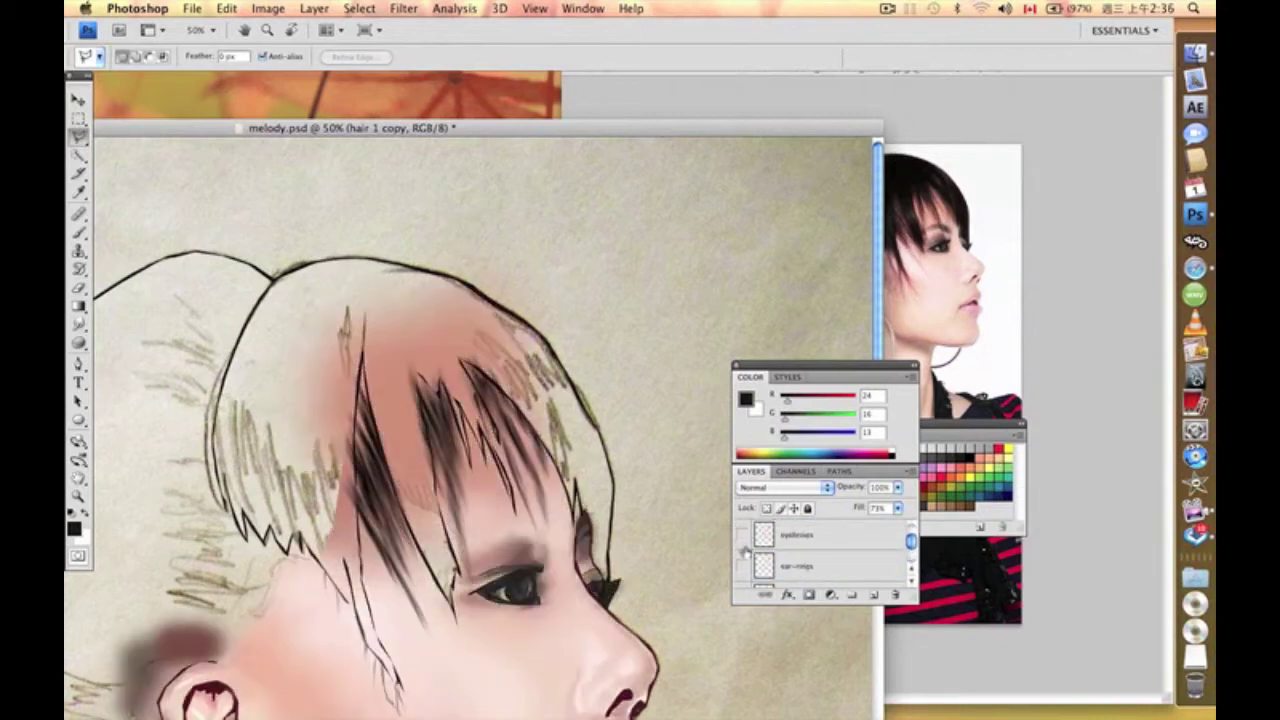
{"action": "left_click", "coordinate": [742, 536]}
{"action": "scroll", "coordinate": [742, 560], "scroll_direction": "up", "scroll_amount": 1}
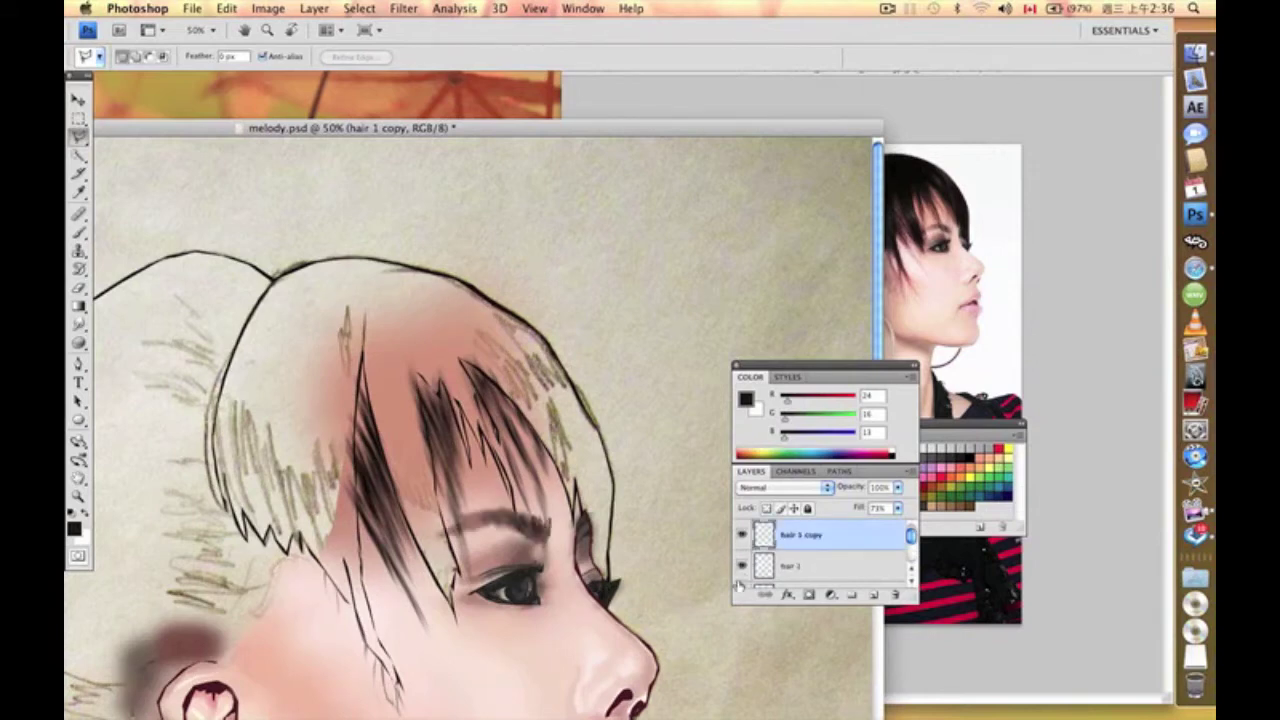
{"action": "scroll", "coordinate": [739, 586], "scroll_direction": "up", "scroll_amount": 1}
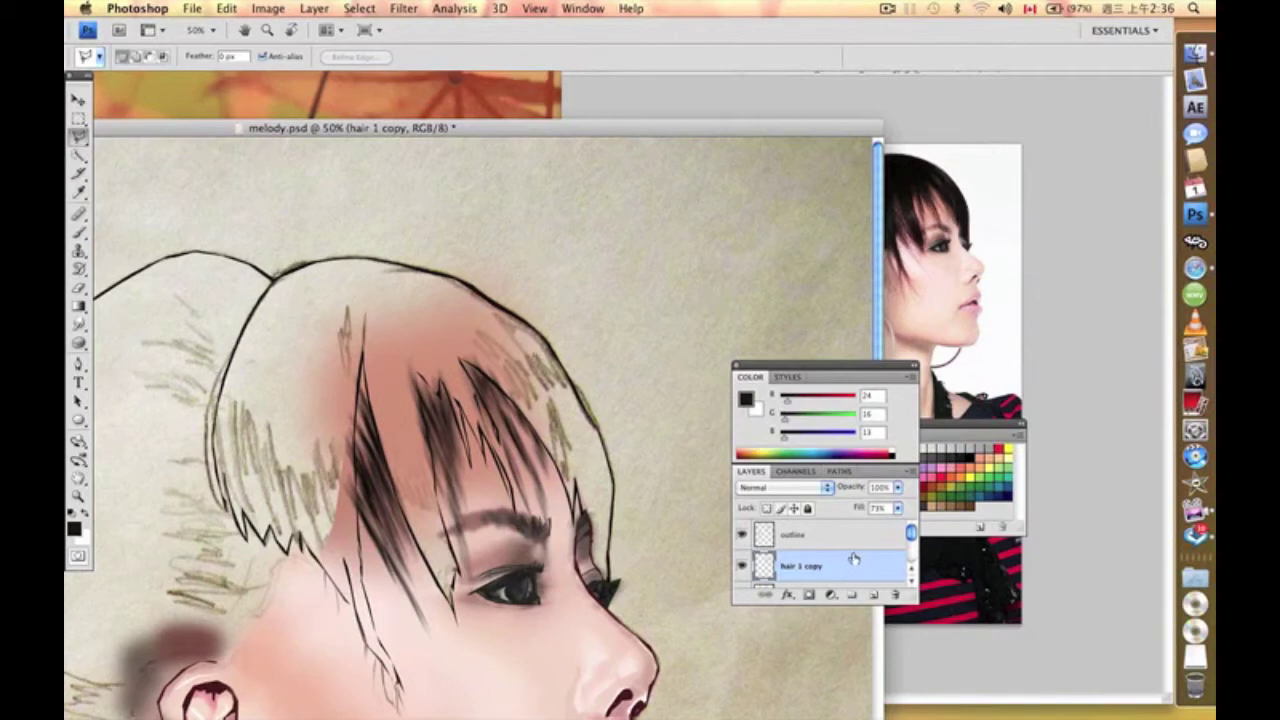
Step: Merge the hair 1 copy and hair 1 layers into one layer
{"action": "scroll", "coordinate": [847, 565], "scroll_direction": "down", "scroll_amount": 1}
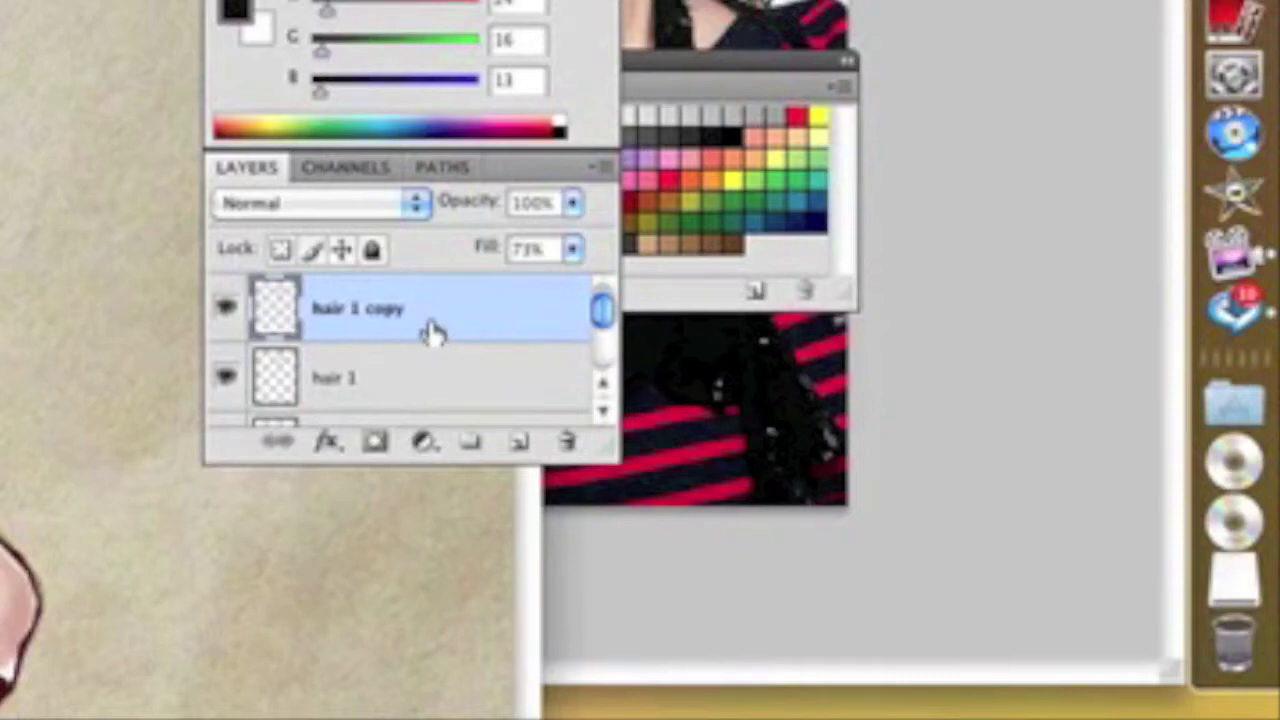
{"action": "left_click", "coordinate": [408, 375], "text": "shift"}
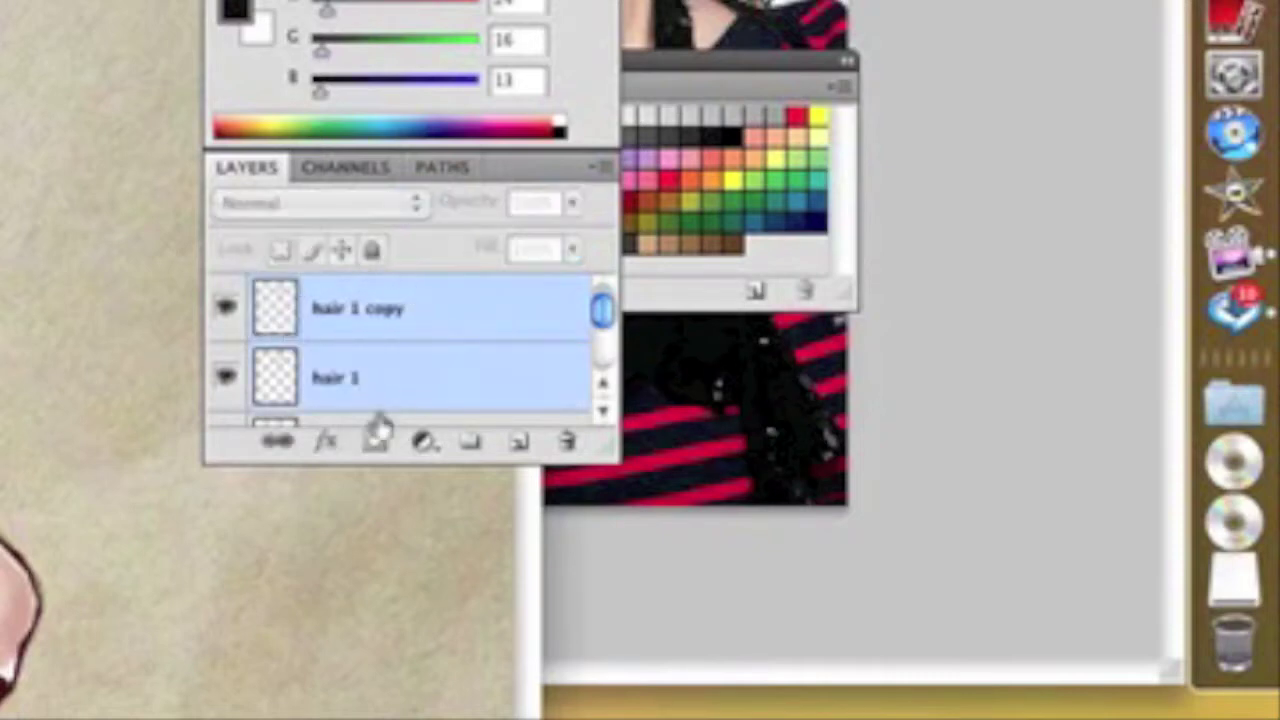
{"action": "right_click", "coordinate": [437, 338]}
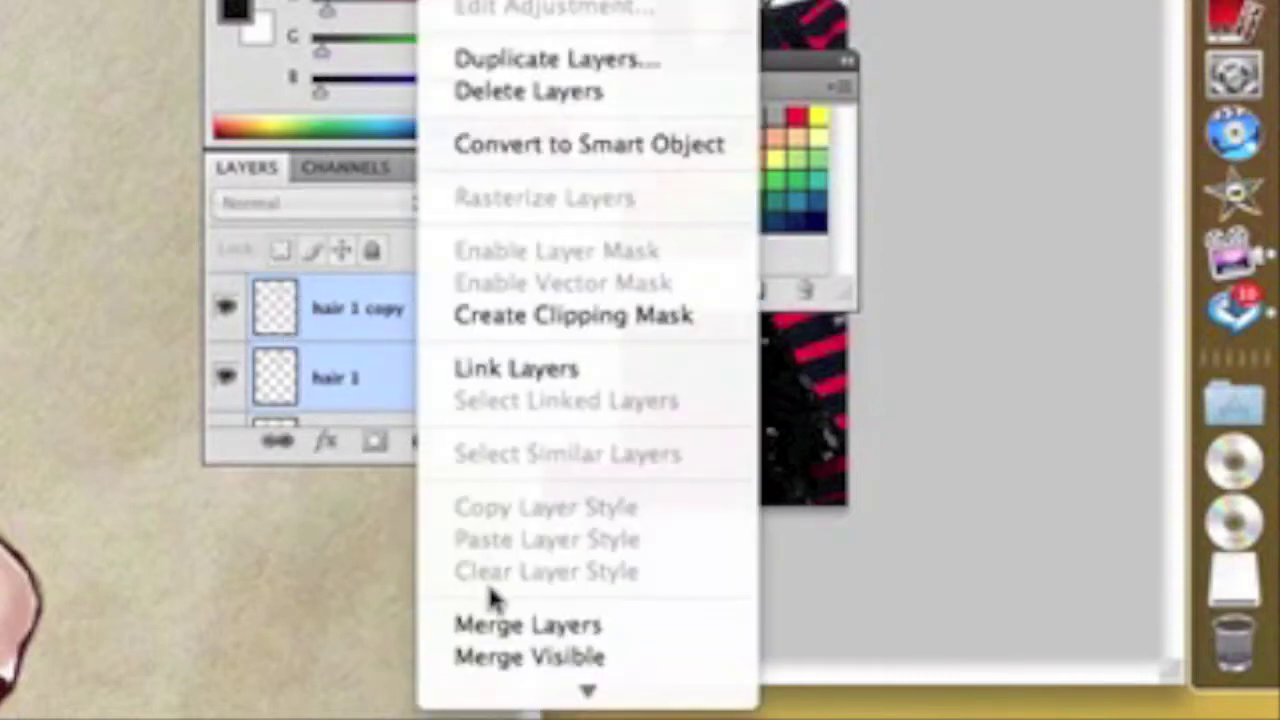
{"action": "left_click", "coordinate": [490, 627]}
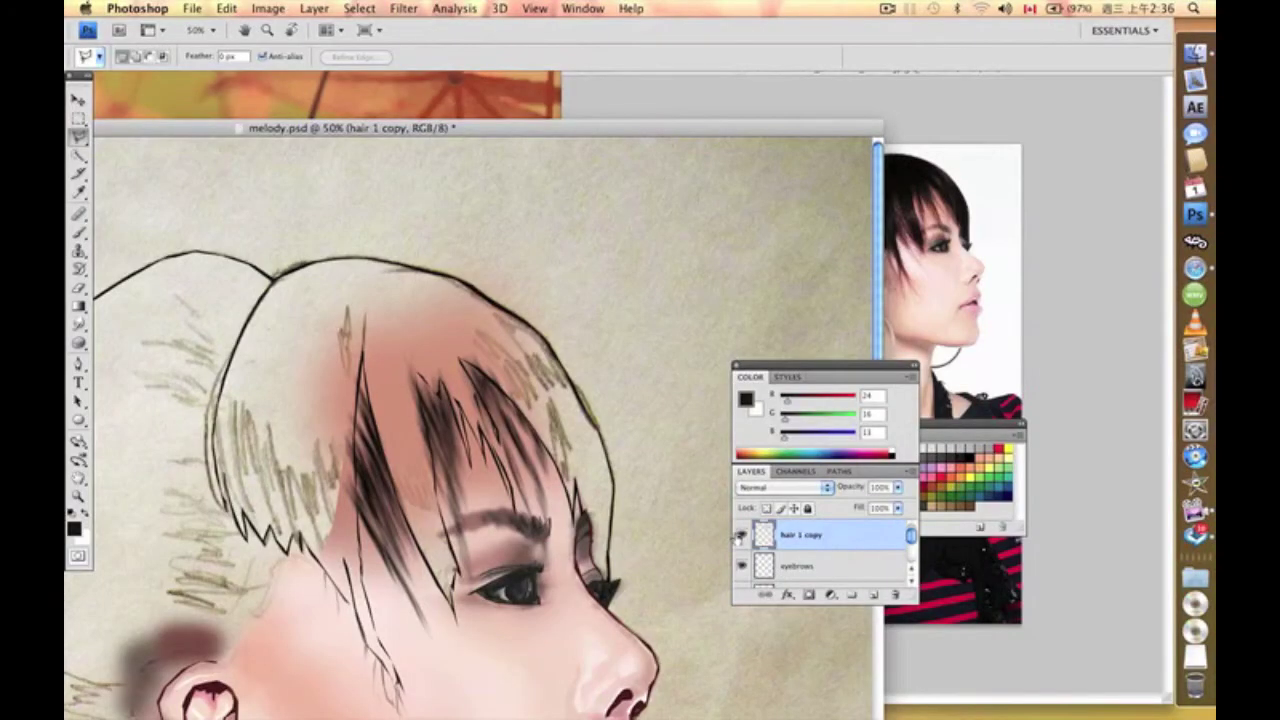
Step: Toggle the merged hair layer's visibility repeatedly to compare the portrait with and without the fringe strands
{"action": "left_click", "coordinate": [741, 536]}
{"action": "left_click", "coordinate": [741, 536]}
{"action": "left_click", "coordinate": [741, 536]}
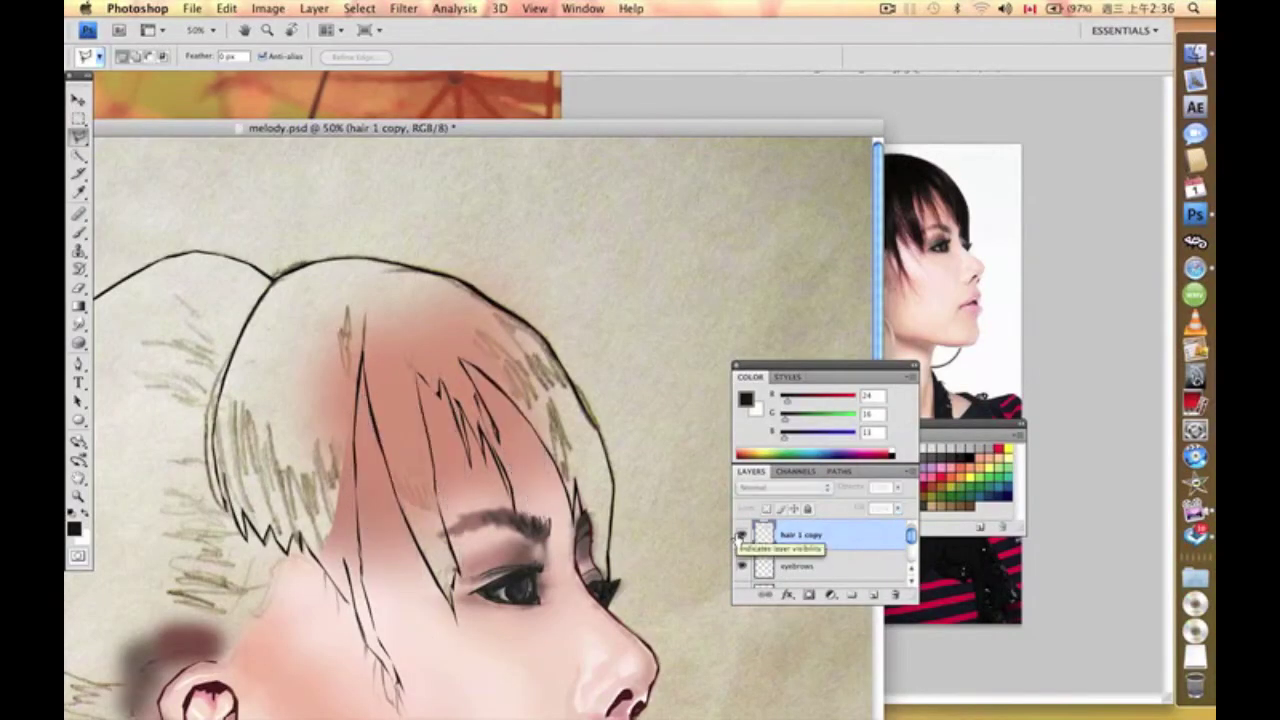
{"action": "left_click", "coordinate": [741, 536]}
{"action": "left_click", "coordinate": [741, 536]}
{"action": "left_click", "coordinate": [741, 536]}
{"action": "left_click", "coordinate": [741, 536]}
{"action": "left_click", "coordinate": [741, 536]}
{"action": "left_click", "coordinate": [741, 536]}
{"action": "left_click", "coordinate": [741, 536]}
{"action": "left_click", "coordinate": [741, 536]}
{"action": "left_click", "coordinate": [741, 536]}
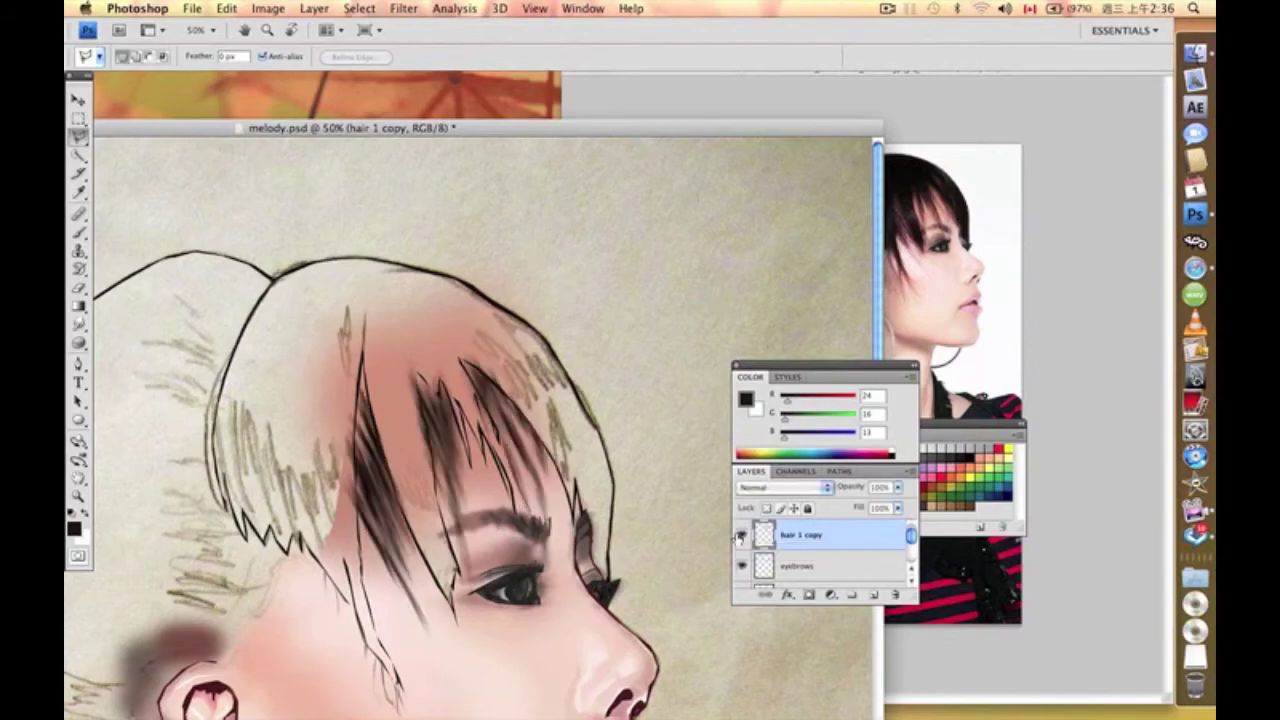
Step: Rename the merged hair layer as "hair 1"
{"action": "double_click", "coordinate": [801, 536]}
{"action": "left_click", "coordinate": [820, 536]}
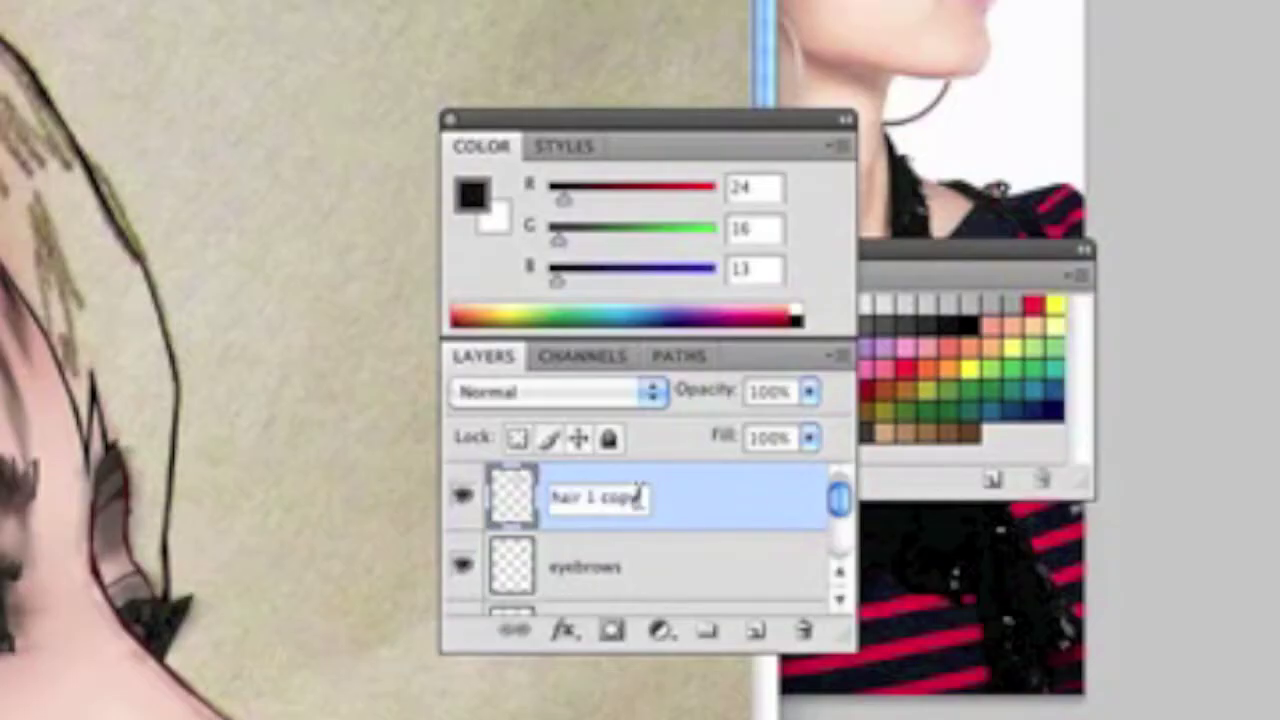
{"action": "key", "text": "BackSpace"}
{"action": "key", "text": "BackSpace"}
{"action": "key", "text": "BackSpace"}
{"action": "key", "text": "BackSpace"}
{"action": "key", "text": "BackSpace"}
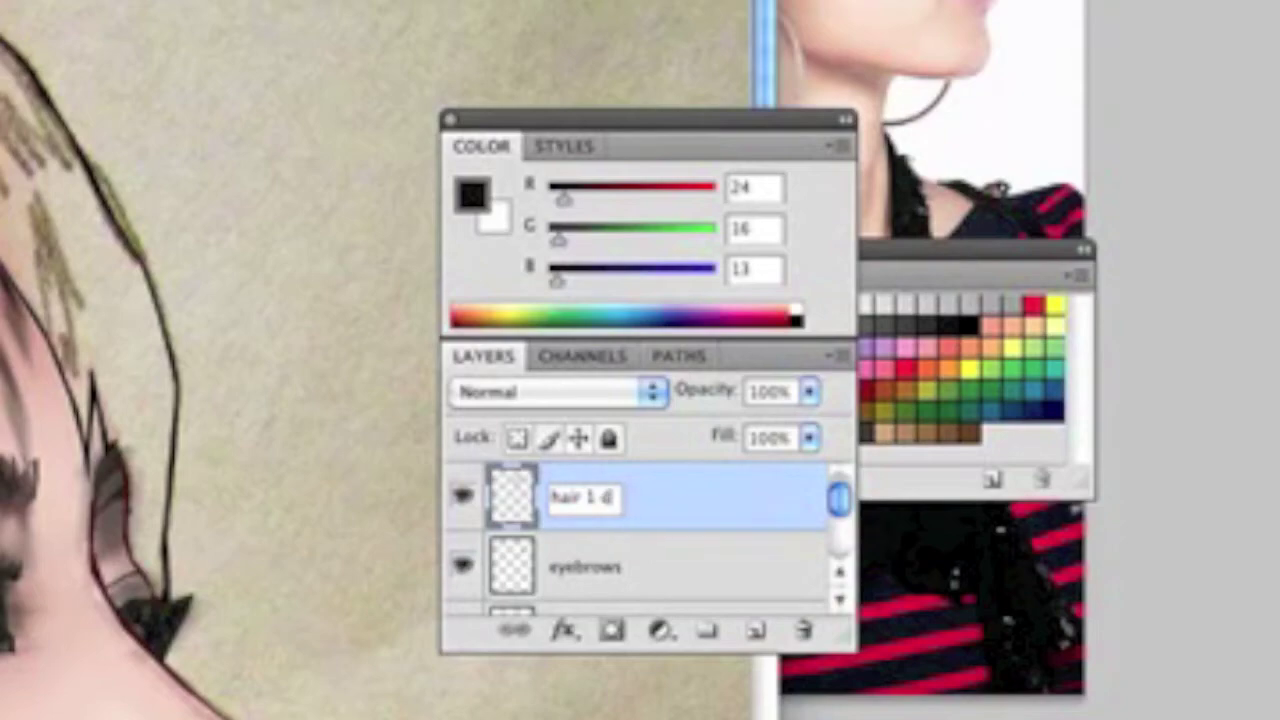
{"action": "key", "text": "Return"}
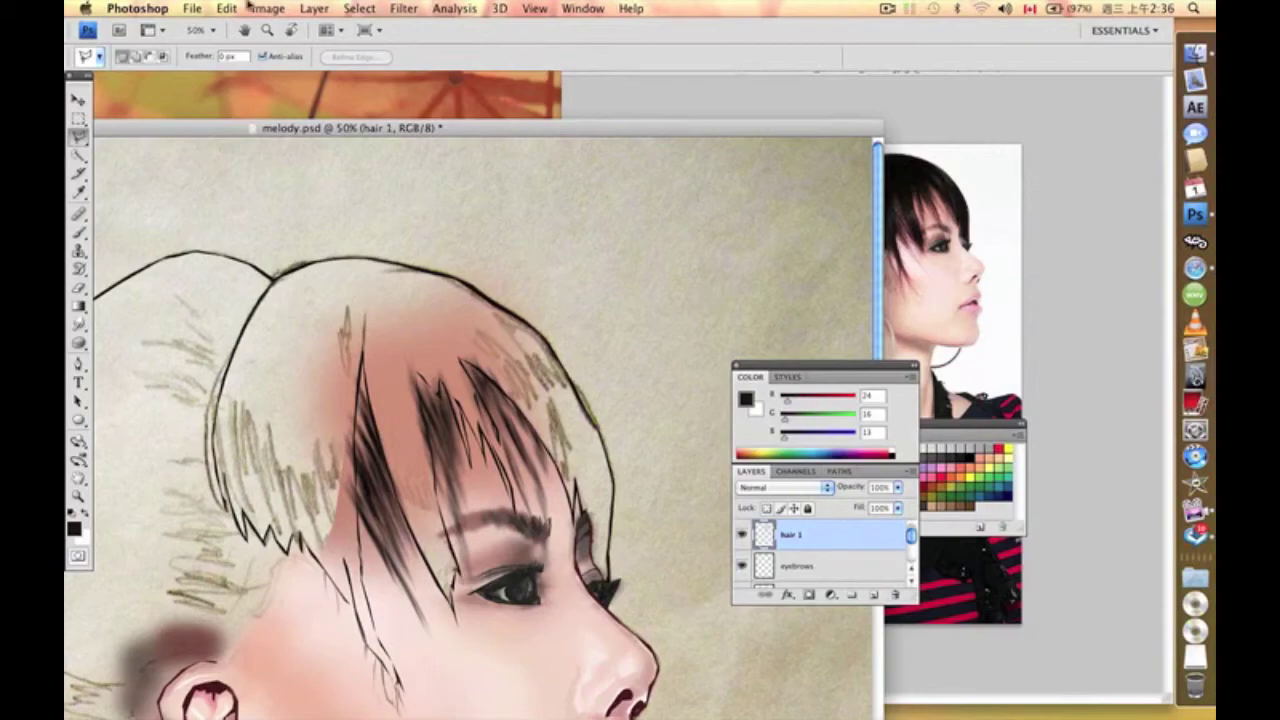
Step: Create a new layer named "hair2" above the hair 1 layer
{"action": "left_click", "coordinate": [316, 8]}
{"action": "mouse_move", "coordinate": [323, 27]}
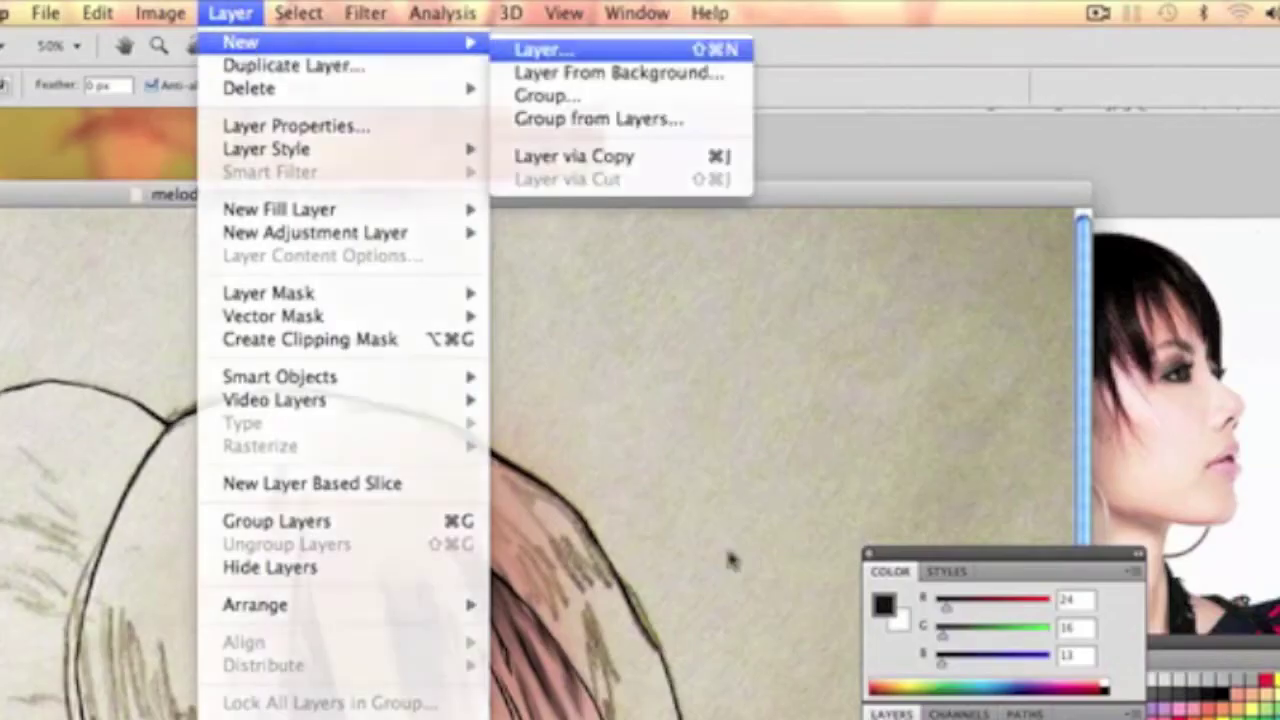
{"action": "left_click", "coordinate": [543, 50]}
{"action": "type", "text": "hai"}
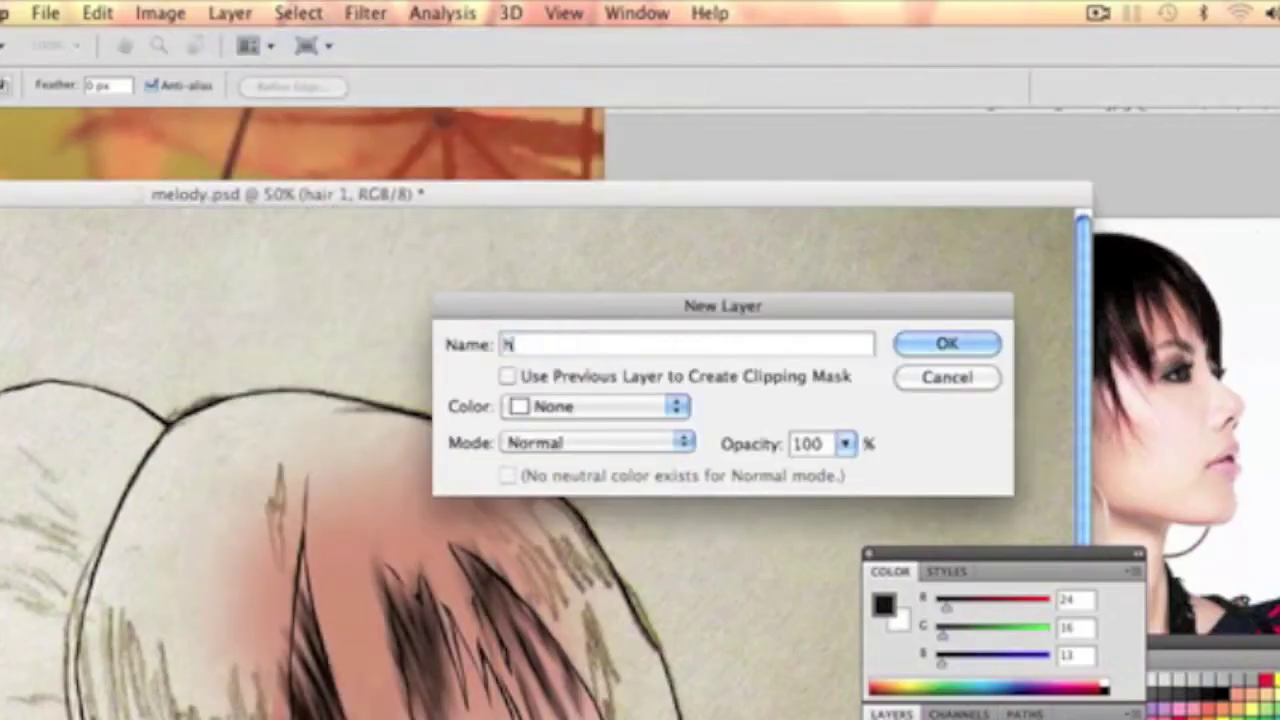
{"action": "type", "text": "r2"}
{"action": "left_click", "coordinate": [922, 345]}
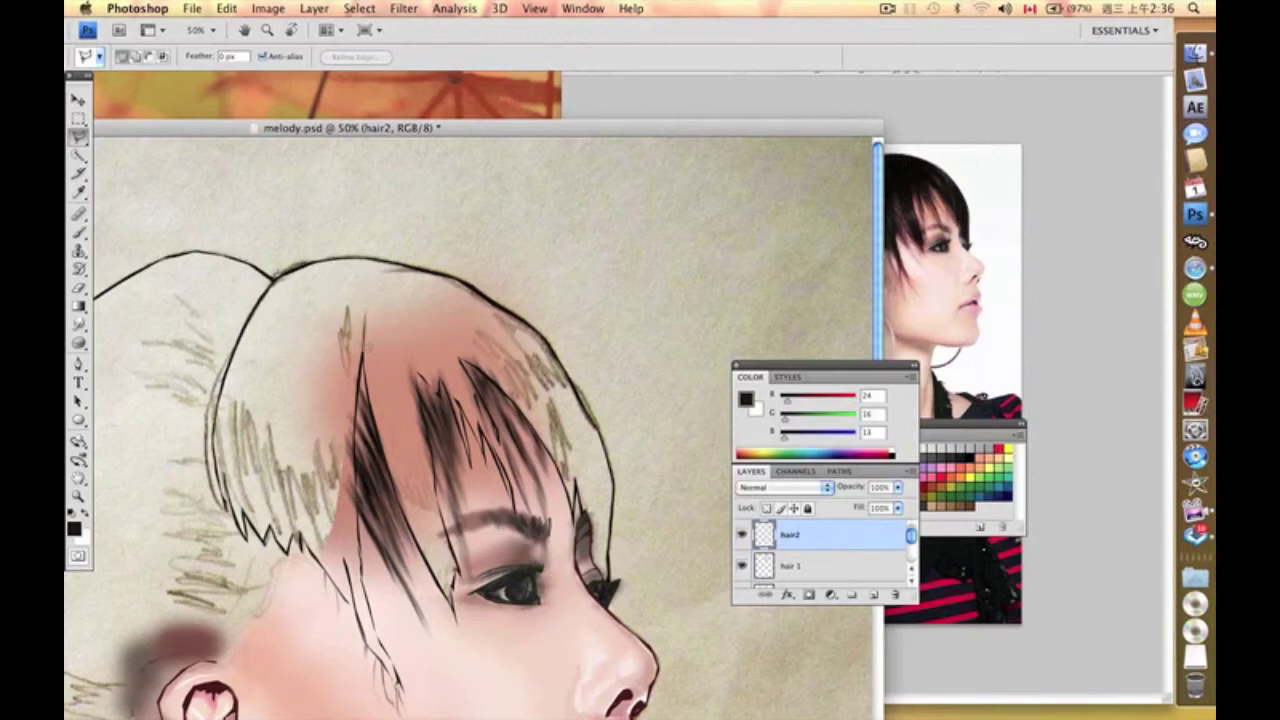
Step: Outline the front hair mass with a Polygonal Lasso selection, following the crown and the jagged fringe and side strands
{"action": "left_click_drag", "start_coordinate": [365, 345], "coordinate": [367, 405]}
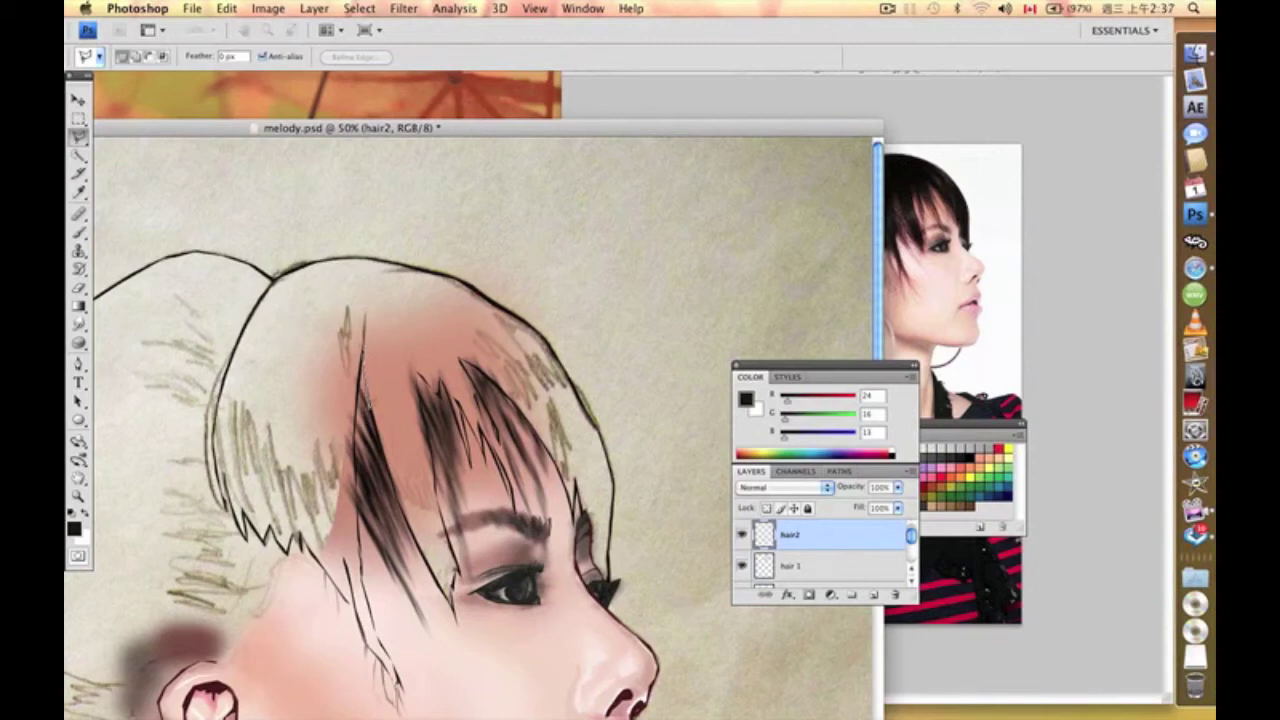
{"action": "left_click", "coordinate": [388, 474]}
{"action": "left_click", "coordinate": [448, 590]}
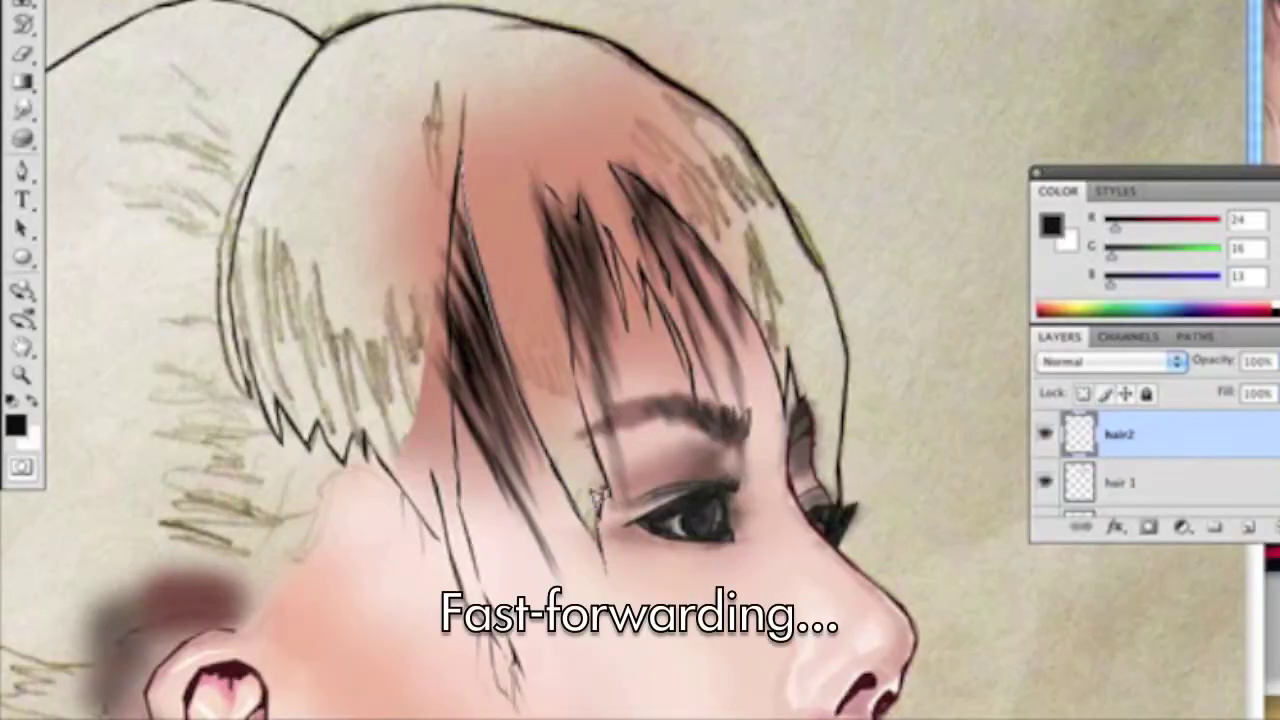
{"action": "mouse_move", "coordinate": [598, 495]}
{"action": "left_mouse_down"}
{"action": "mouse_move", "coordinate": [561, 369]}
{"action": "mouse_move", "coordinate": [572, 315]}
{"action": "mouse_move", "coordinate": [548, 181]}
{"action": "mouse_move", "coordinate": [584, 188]}
{"action": "mouse_move", "coordinate": [630, 318]}
{"action": "mouse_move", "coordinate": [612, 221]}
{"action": "mouse_move", "coordinate": [651, 314]}
{"action": "mouse_move", "coordinate": [643, 255]}
{"action": "mouse_move", "coordinate": [687, 356]}
{"action": "mouse_move", "coordinate": [633, 162]}
{"action": "mouse_move", "coordinate": [758, 314]}
{"action": "mouse_move", "coordinate": [809, 415]}
{"action": "mouse_move", "coordinate": [793, 344]}
{"action": "mouse_move", "coordinate": [819, 468]}
{"action": "mouse_move", "coordinate": [855, 500]}
{"action": "mouse_move", "coordinate": [836, 296]}
{"action": "mouse_move", "coordinate": [775, 165]}
{"action": "mouse_move", "coordinate": [665, 67]}
{"action": "mouse_move", "coordinate": [525, 9]}
{"action": "mouse_move", "coordinate": [335, 13]}
{"action": "mouse_move", "coordinate": [268, 43]}
{"action": "mouse_move", "coordinate": [323, 32]}
{"action": "mouse_move", "coordinate": [240, 202]}
{"action": "mouse_move", "coordinate": [245, 346]}
{"action": "mouse_move", "coordinate": [277, 420]}
{"action": "mouse_move", "coordinate": [279, 394]}
{"action": "mouse_move", "coordinate": [311, 434]}
{"action": "mouse_move", "coordinate": [360, 424]}
{"action": "mouse_move", "coordinate": [436, 527]}
{"action": "mouse_move", "coordinate": [434, 506]}
{"action": "mouse_move", "coordinate": [519, 705]}
{"action": "mouse_move", "coordinate": [460, 548]}
{"action": "mouse_move", "coordinate": [518, 646]}
{"action": "mouse_move", "coordinate": [465, 561]}
{"action": "mouse_move", "coordinate": [452, 188]}
{"action": "left_mouse_up"}
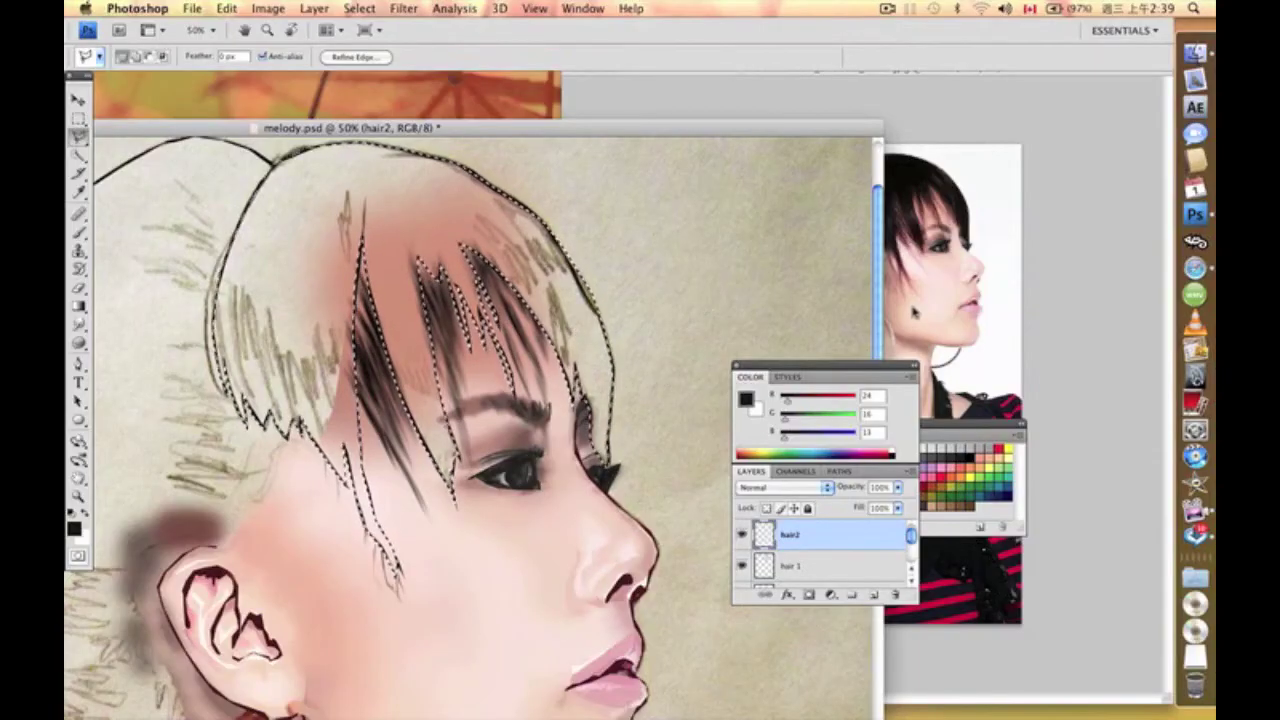
Step: Brush the selected hair area on hair2 solid with a near-black sampled from the reference photo, and clear the selection
{"action": "key", "text": "i"}
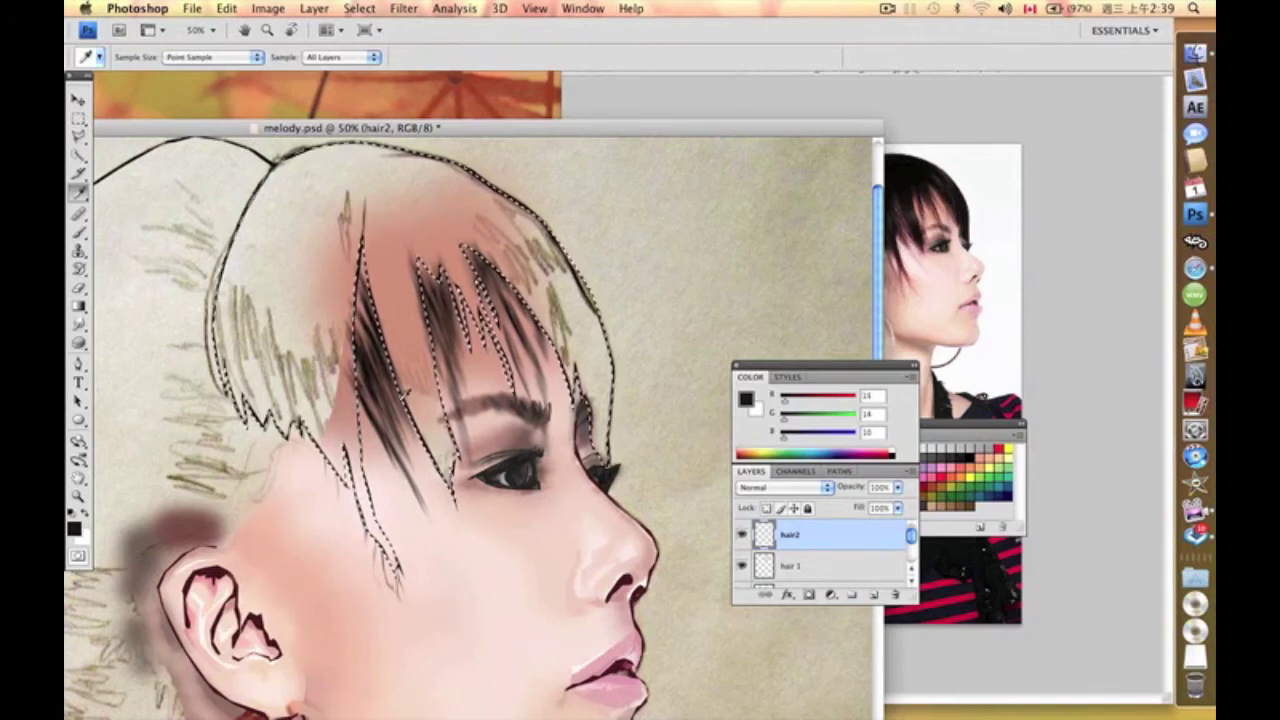
{"action": "key", "text": "b"}
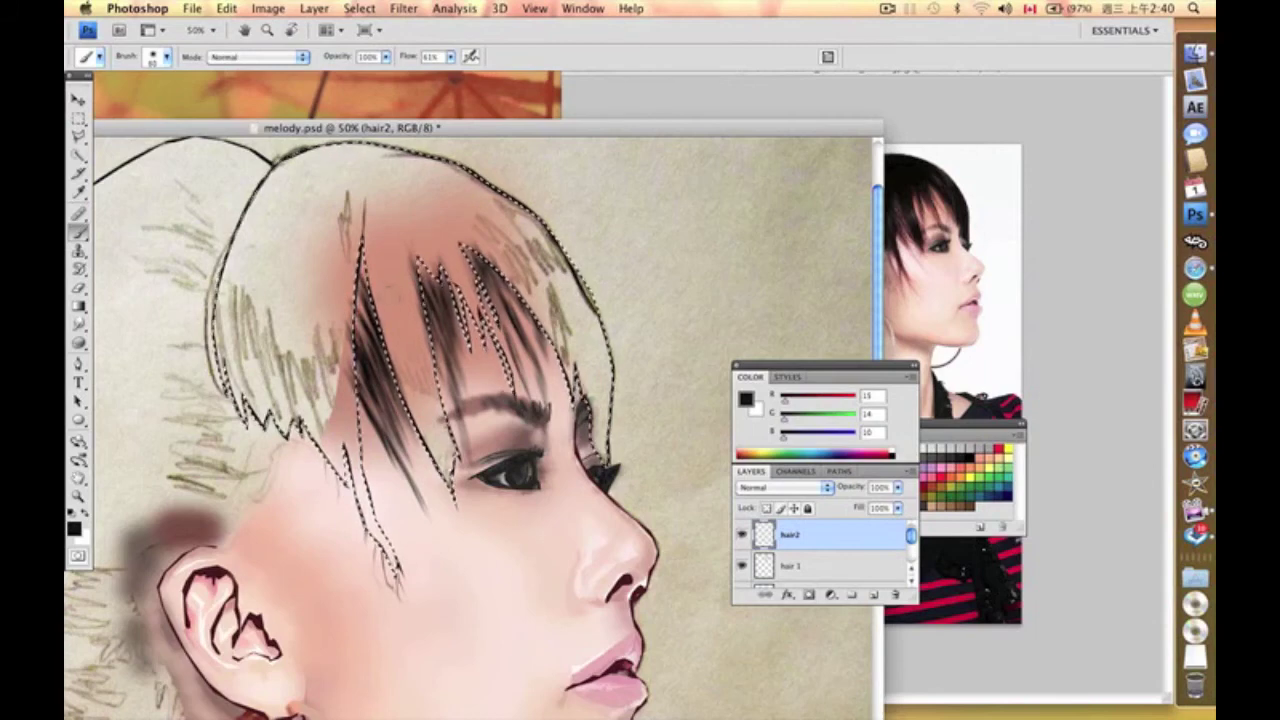
{"action": "mouse_move", "coordinate": [410, 311]}
{"action": "left_mouse_down"}
{"action": "mouse_move", "coordinate": [417, 458]}
{"action": "mouse_move", "coordinate": [397, 290]}
{"action": "mouse_move", "coordinate": [377, 260]}
{"action": "mouse_move", "coordinate": [577, 548]}
{"action": "mouse_move", "coordinate": [497, 302]}
{"action": "mouse_move", "coordinate": [447, 228]}
{"action": "mouse_move", "coordinate": [592, 475]}
{"action": "mouse_move", "coordinate": [490, 237]}
{"action": "mouse_move", "coordinate": [460, 382]}
{"action": "mouse_move", "coordinate": [302, 441]}
{"action": "left_mouse_up"}
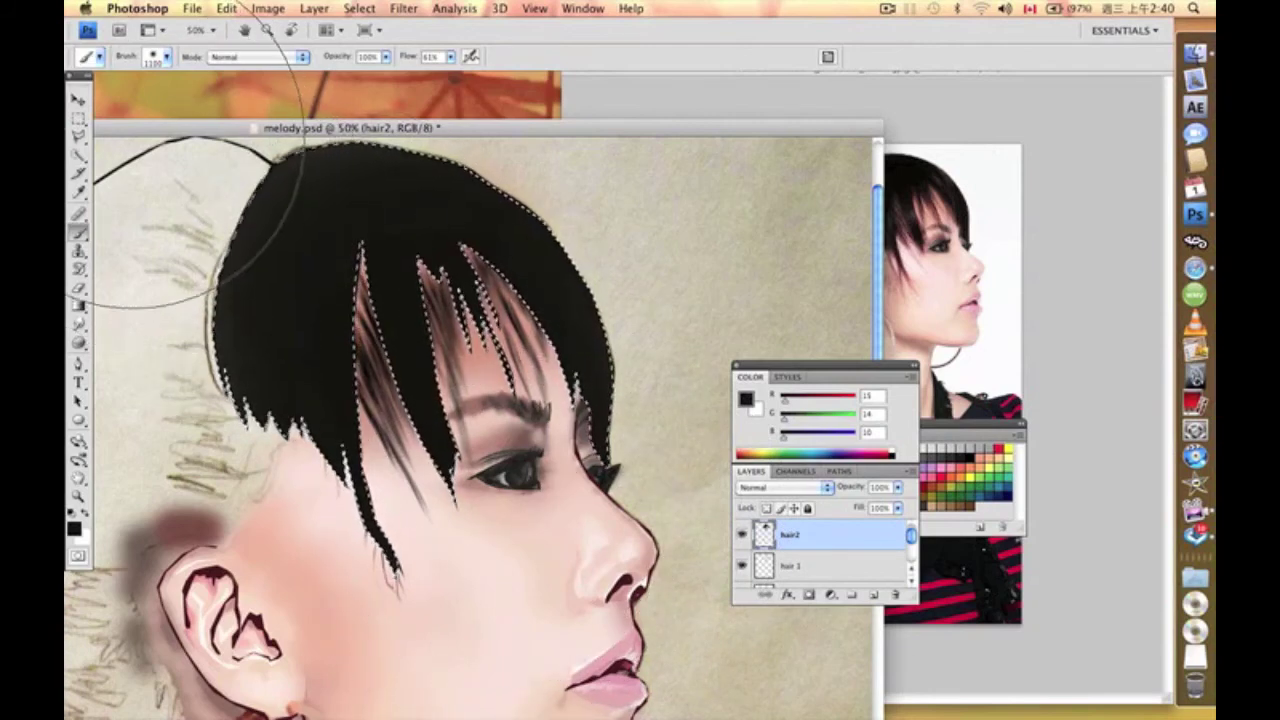
{"action": "left_click", "coordinate": [79, 135]}
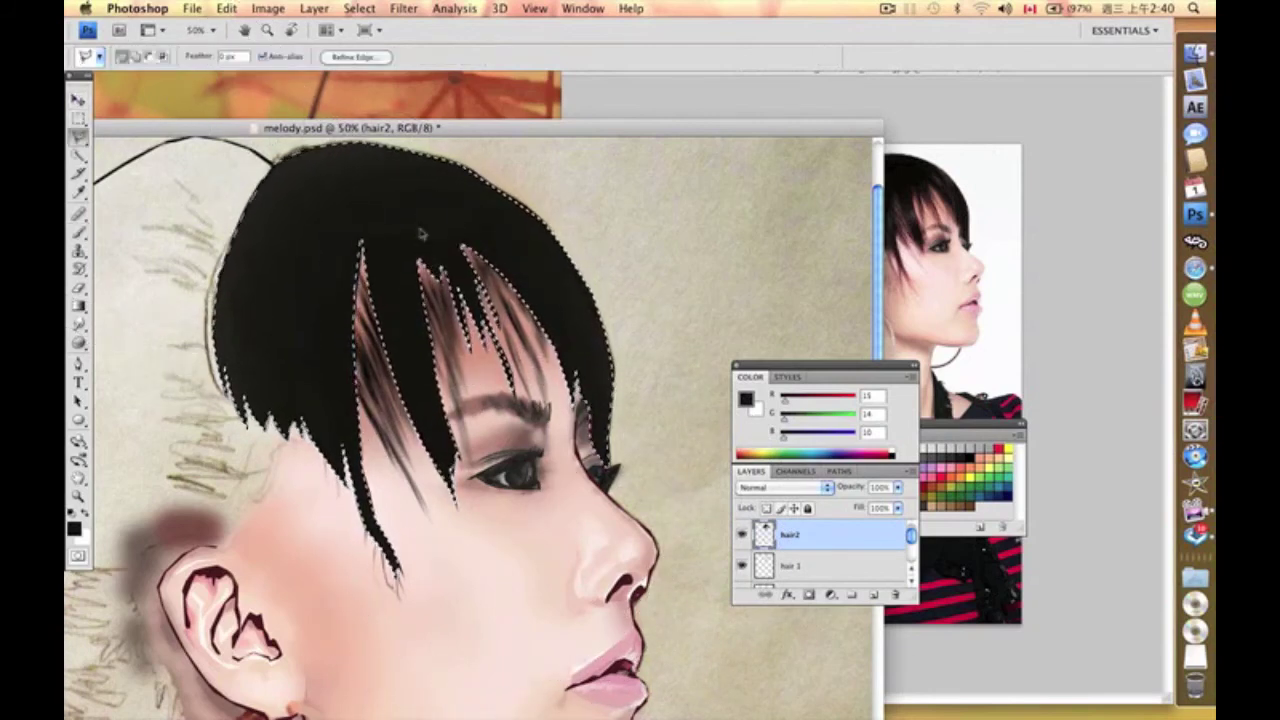
{"action": "right_click", "coordinate": [420, 232]}
{"action": "left_click", "coordinate": [450, 224]}
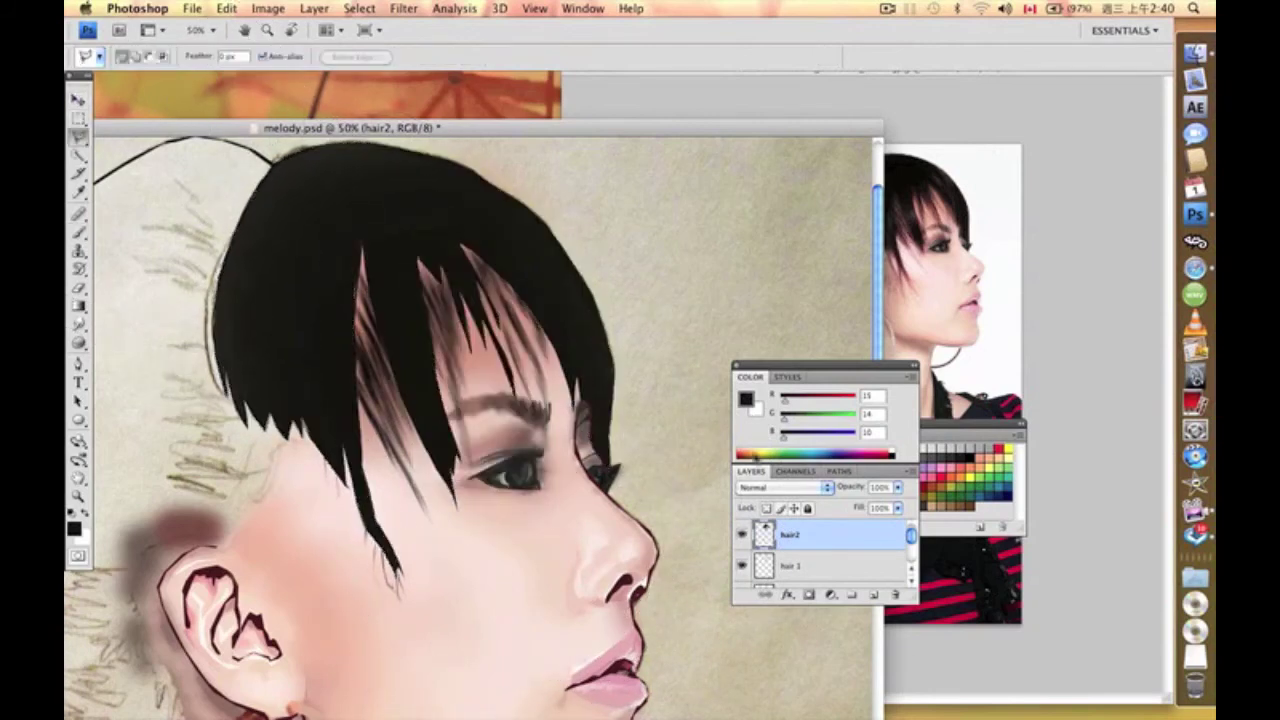
Step: On the tones layer, shade the skin around the fringe with a smaller brush in dark reddish brown sampled from the photo
{"action": "left_click", "coordinate": [834, 566]}
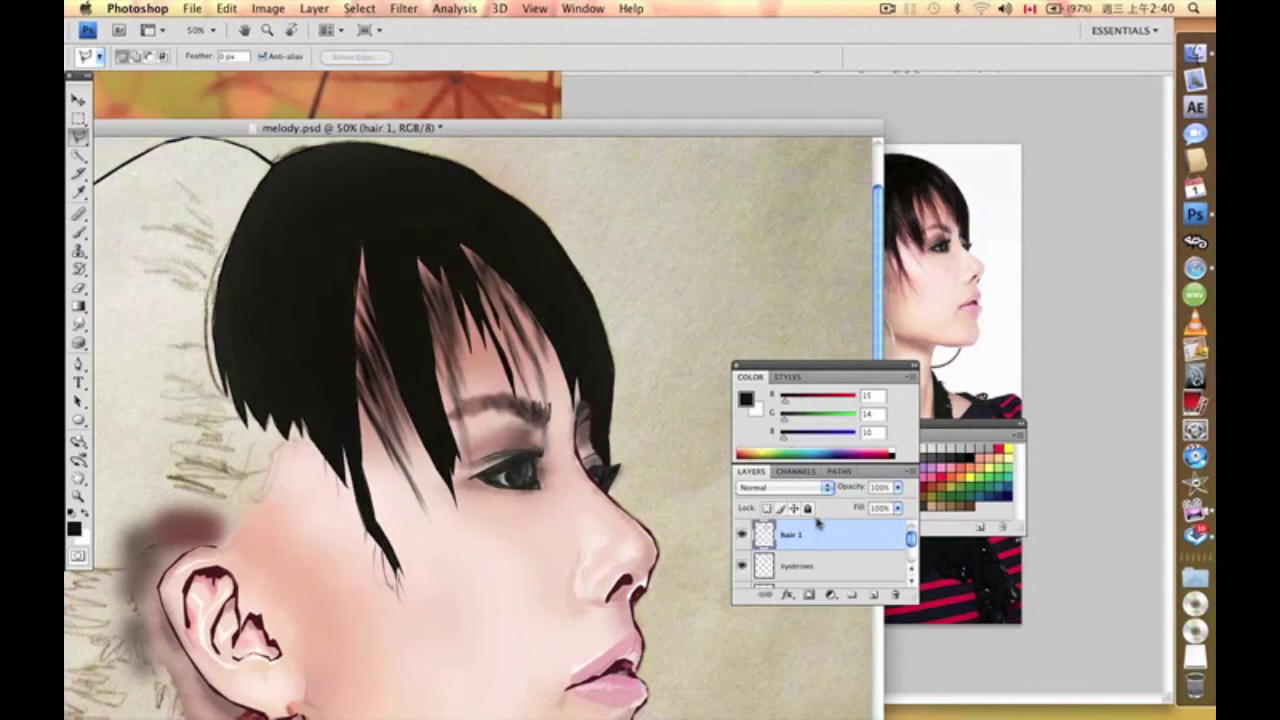
{"action": "scroll", "coordinate": [822, 554], "scroll_direction": "down", "scroll_amount": 5}
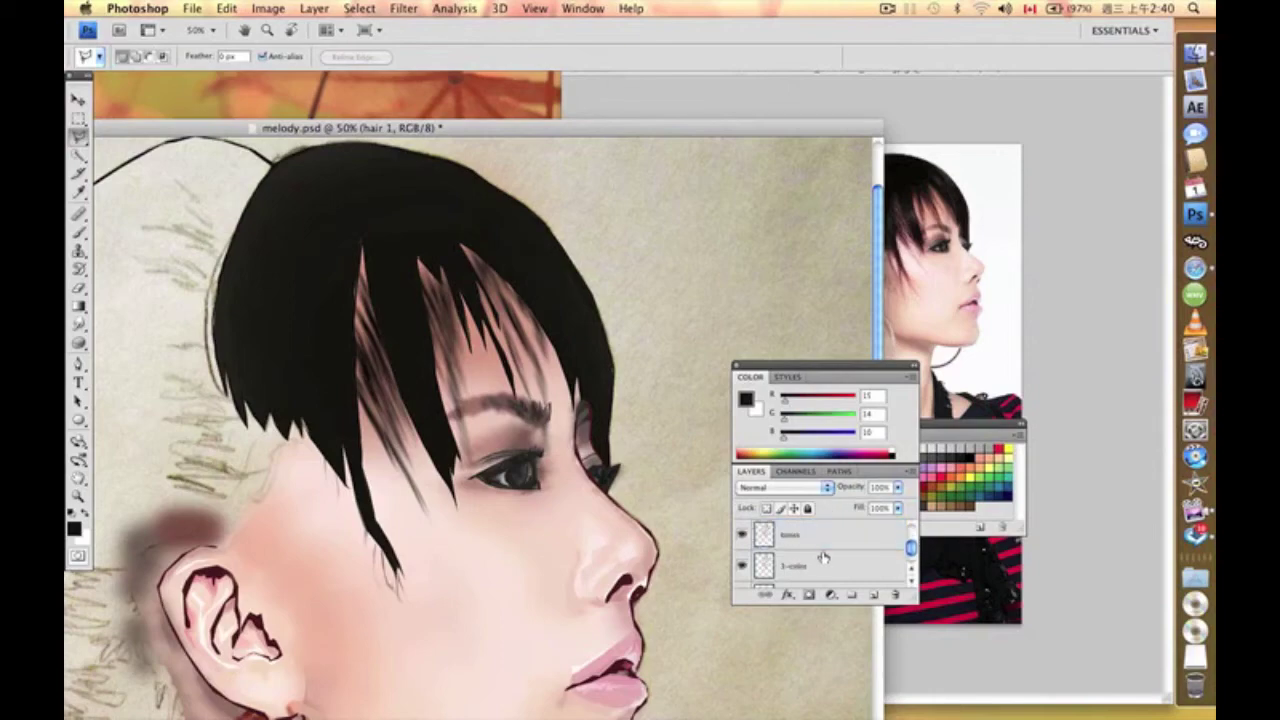
{"action": "scroll", "coordinate": [820, 552], "scroll_direction": "up", "scroll_amount": 2}
{"action": "left_click", "coordinate": [855, 563]}
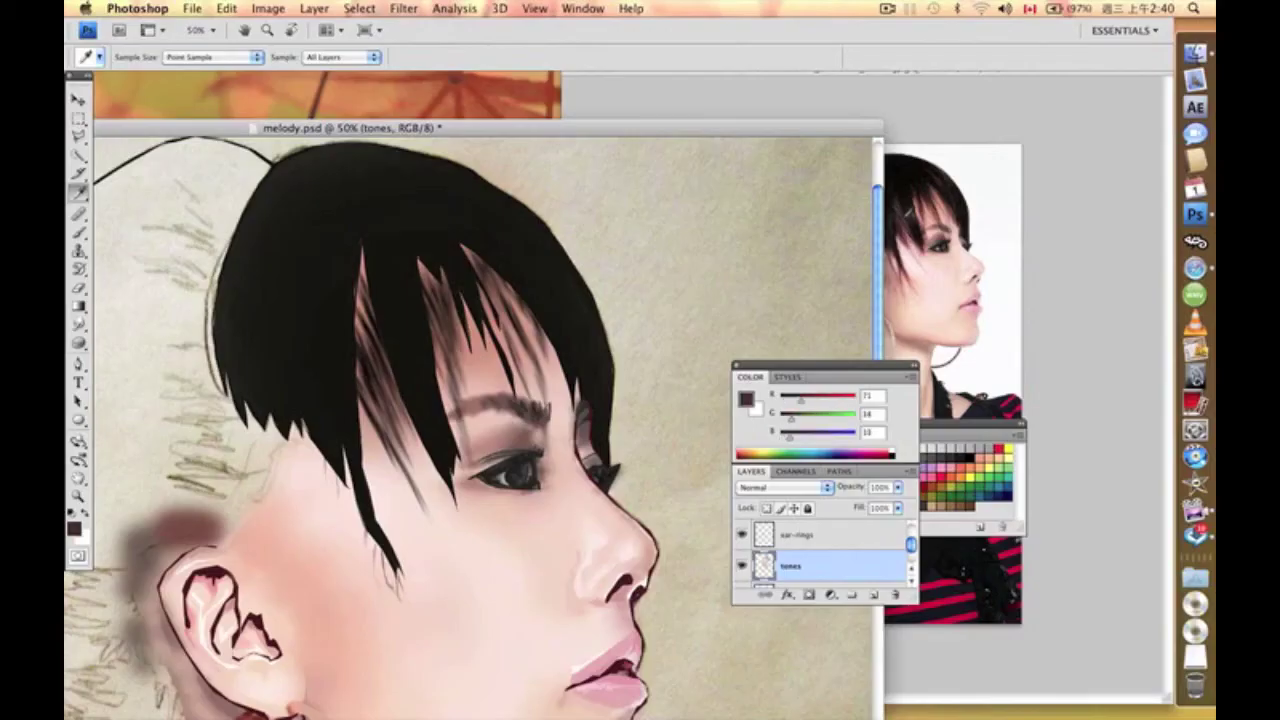
{"action": "key", "text": "b"}
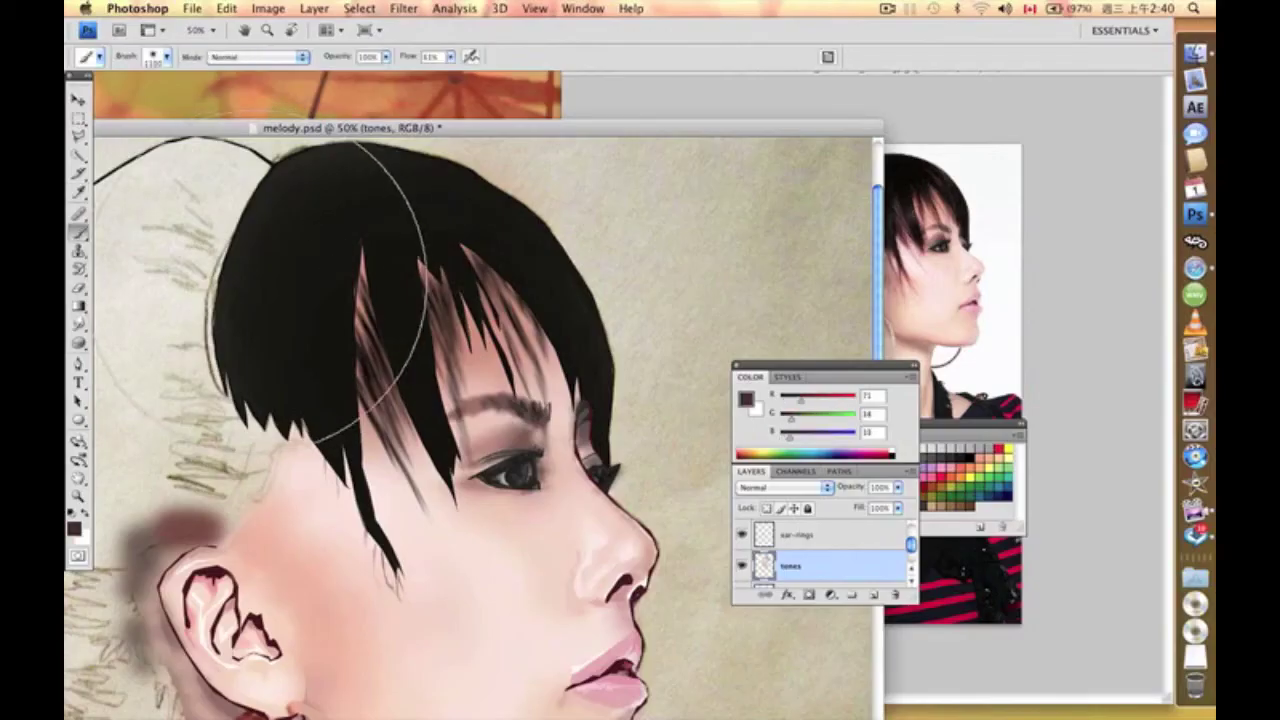
{"action": "key", "text": "["}
{"action": "key", "text": "["}
{"action": "key", "text": "["}
{"action": "key", "text": "["}
{"action": "key", "text": "["}
{"action": "key", "text": "["}
{"action": "key", "text": "["}
{"action": "key", "text": "["}
{"action": "key", "text": "["}
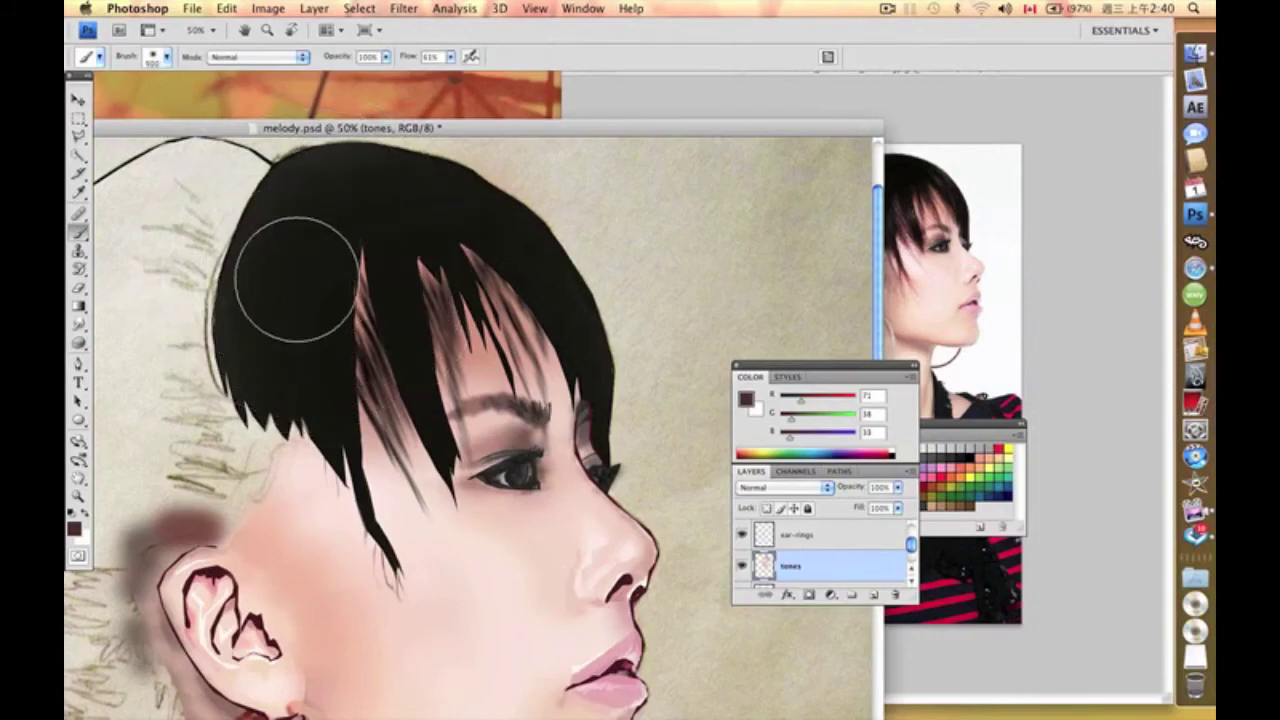
{"action": "mouse_move", "coordinate": [337, 334]}
{"action": "left_mouse_down"}
{"action": "mouse_move", "coordinate": [414, 275]}
{"action": "mouse_move", "coordinate": [492, 275]}
{"action": "left_mouse_up"}
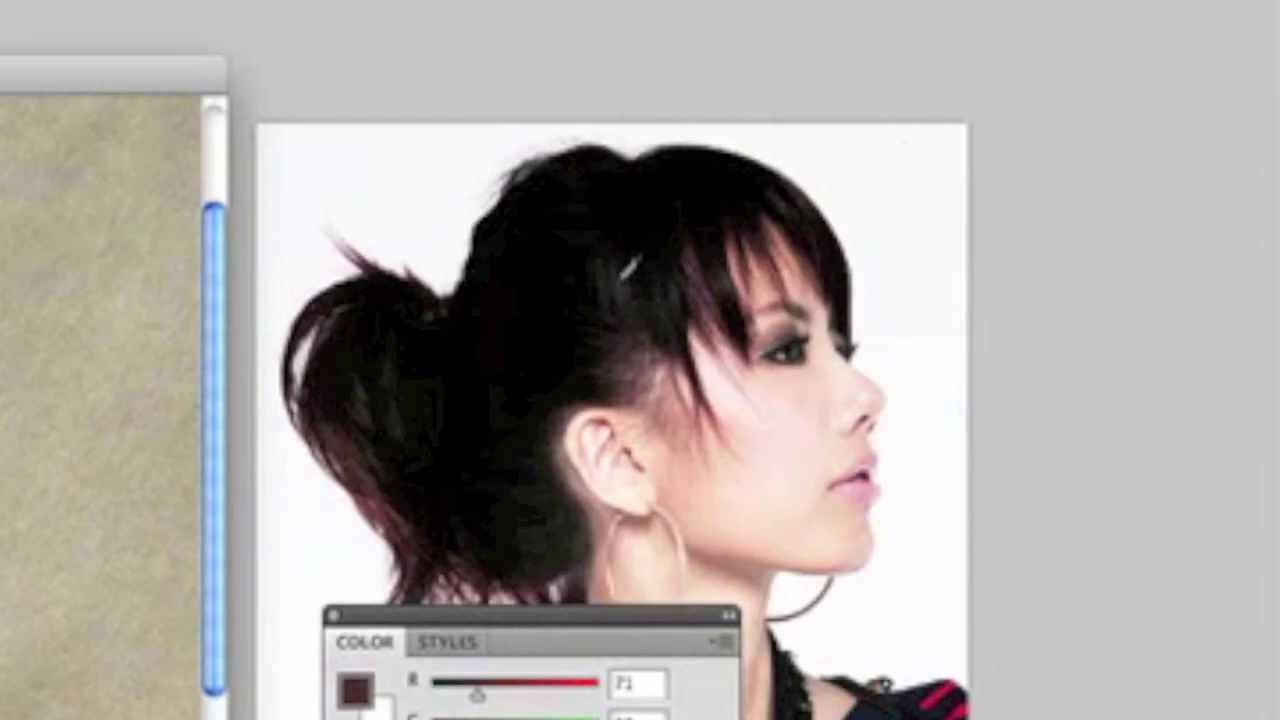
Step: Set the foreground color to a dark grey and create a new layer named "hair 3" above the hair2 layer
{"action": "left_click_drag", "start_coordinate": [477, 693], "coordinate": [461, 693]}
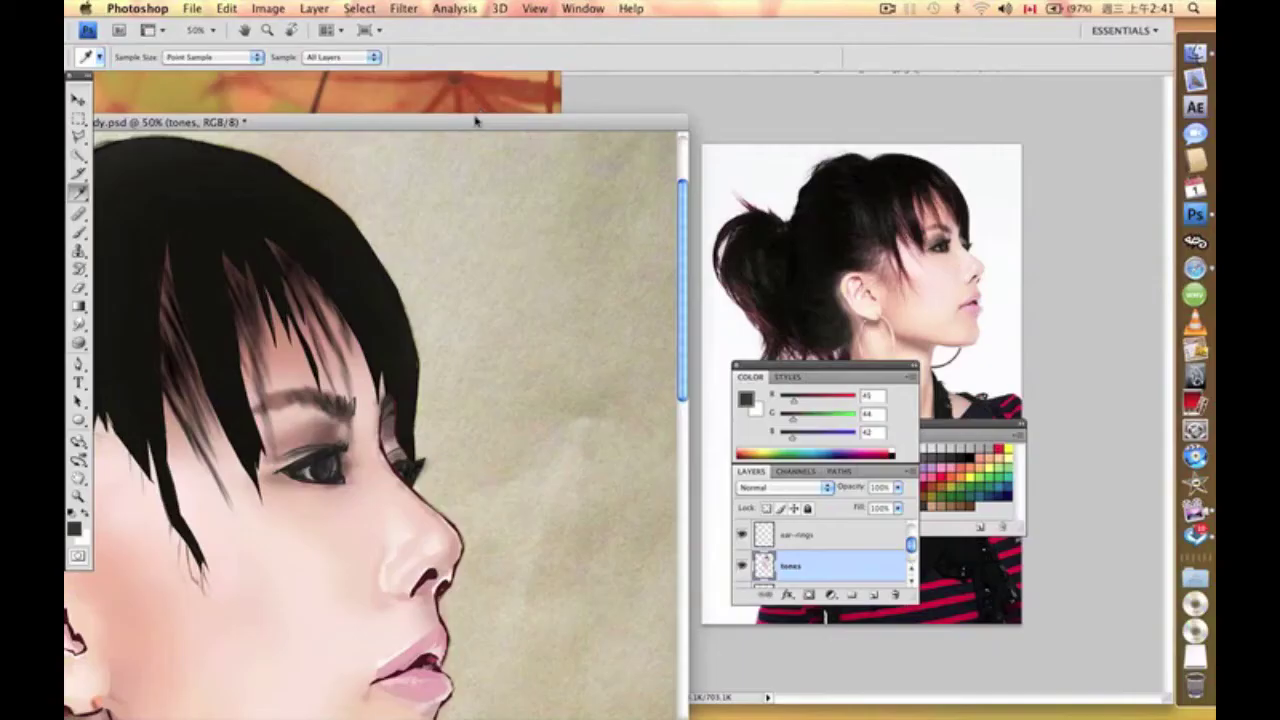
{"action": "left_click_drag", "start_coordinate": [474, 120], "coordinate": [608, 120]}
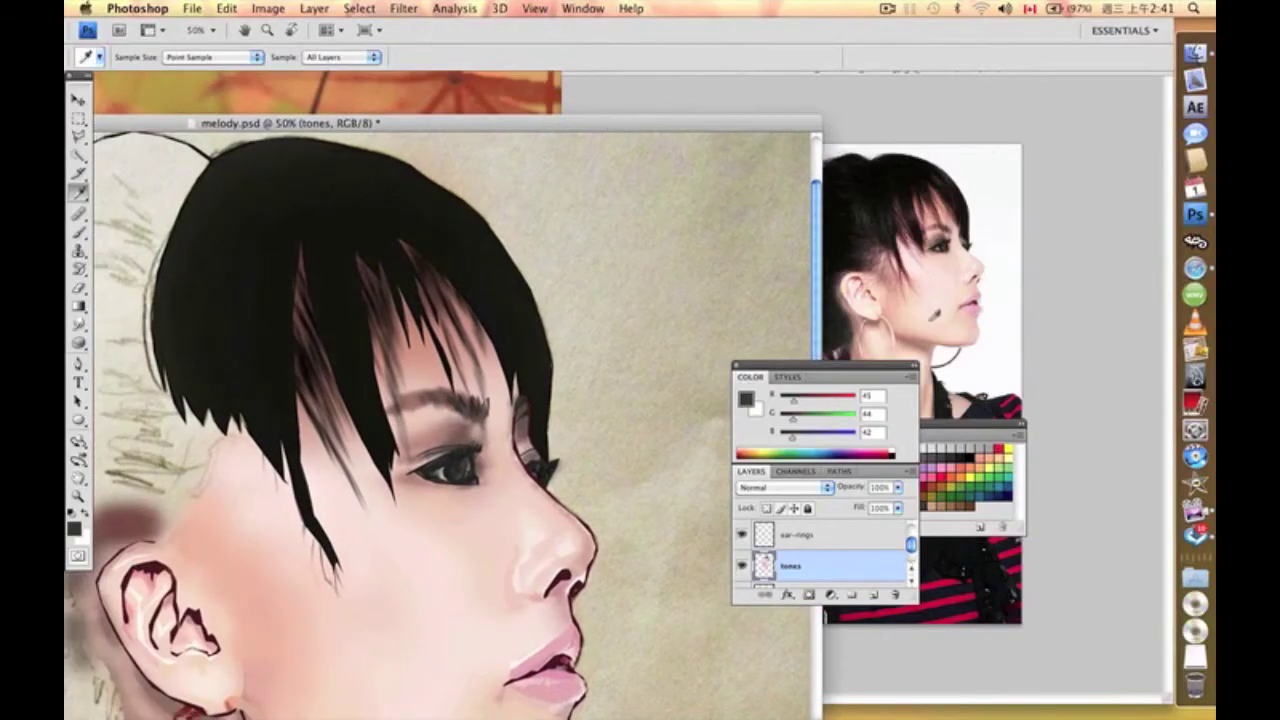
{"action": "scroll", "coordinate": [889, 552], "scroll_direction": "up", "scroll_amount": 2}
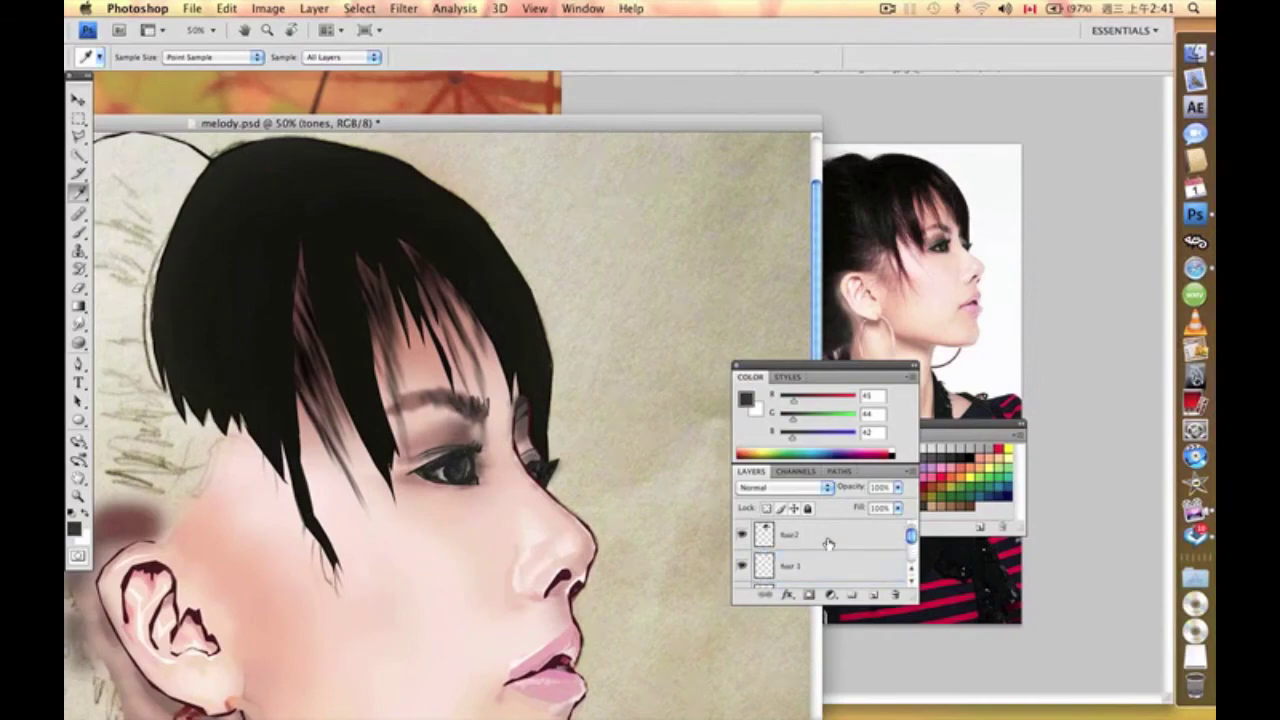
{"action": "left_click", "coordinate": [828, 543]}
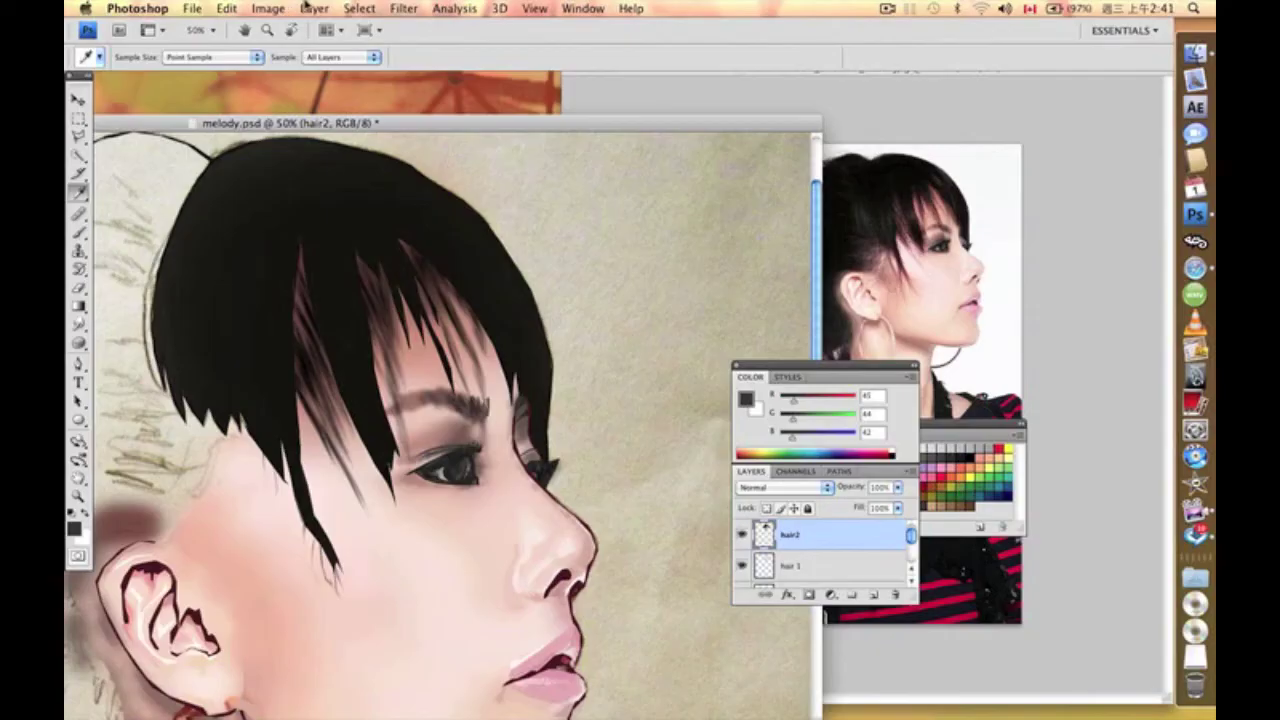
{"action": "left_click", "coordinate": [294, 7]}
{"action": "mouse_move", "coordinate": [301, 27]}
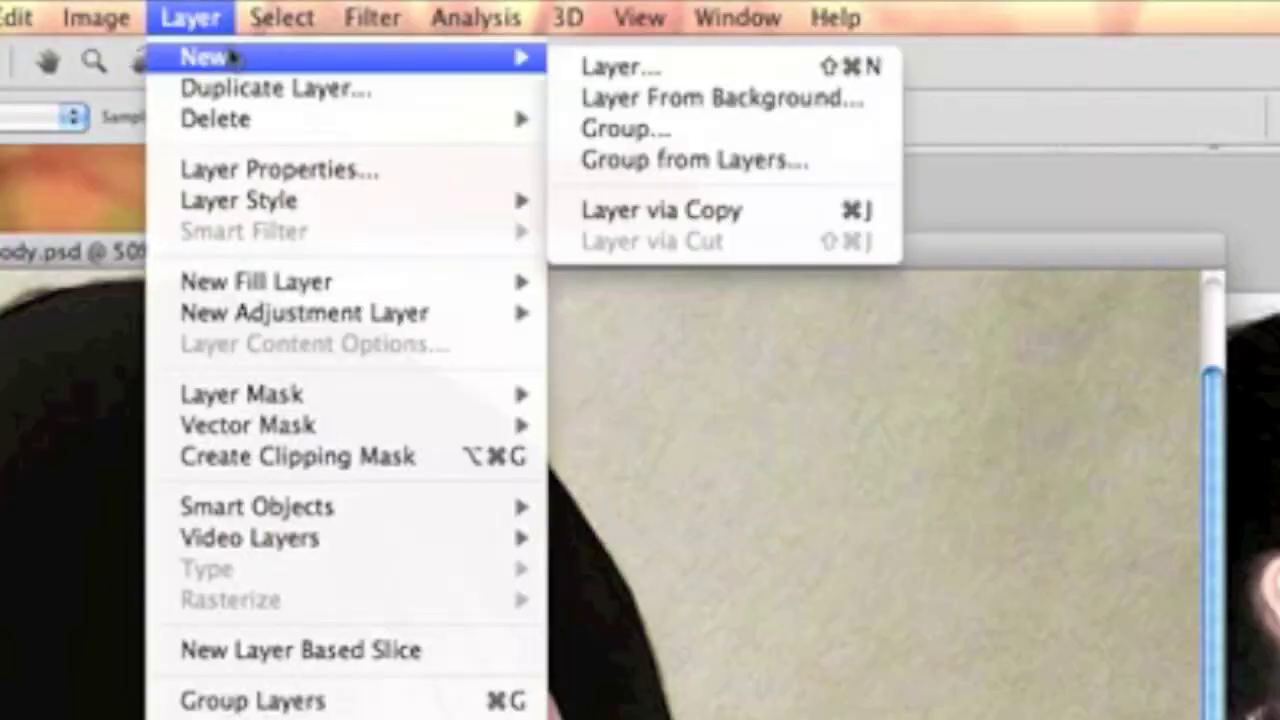
{"action": "left_click", "coordinate": [634, 75]}
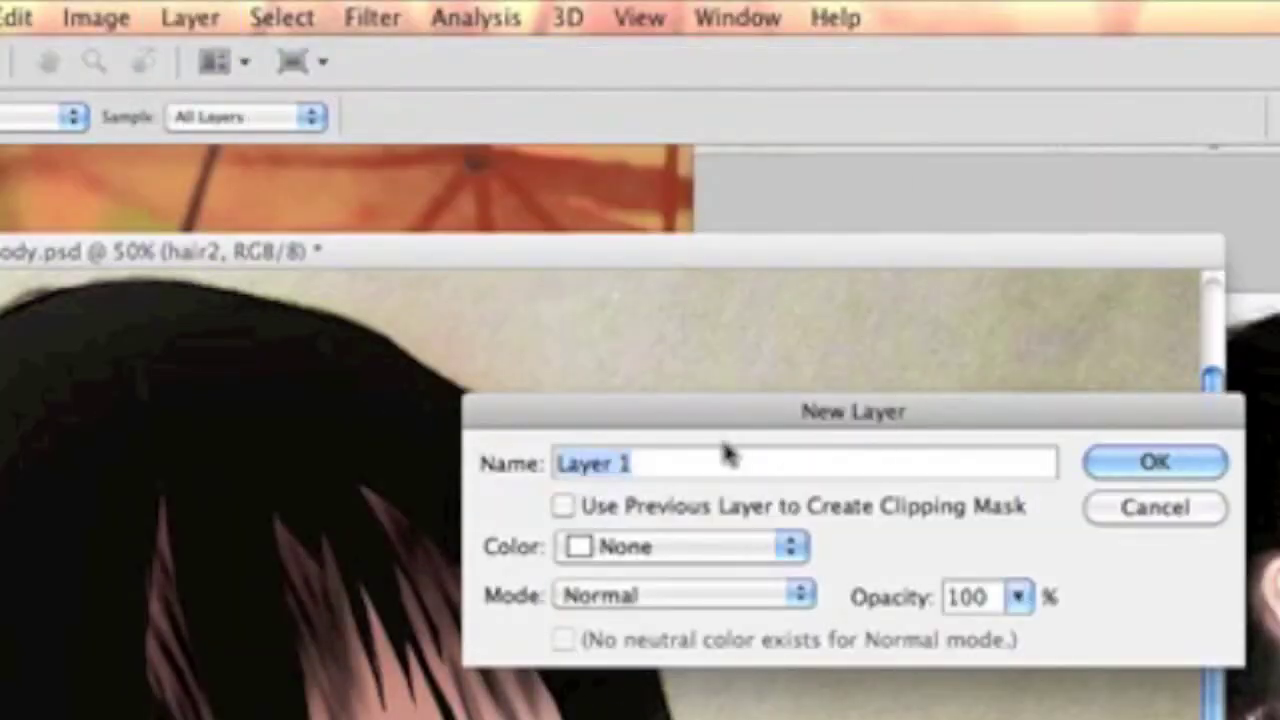
{"action": "type", "text": "hair 3"}
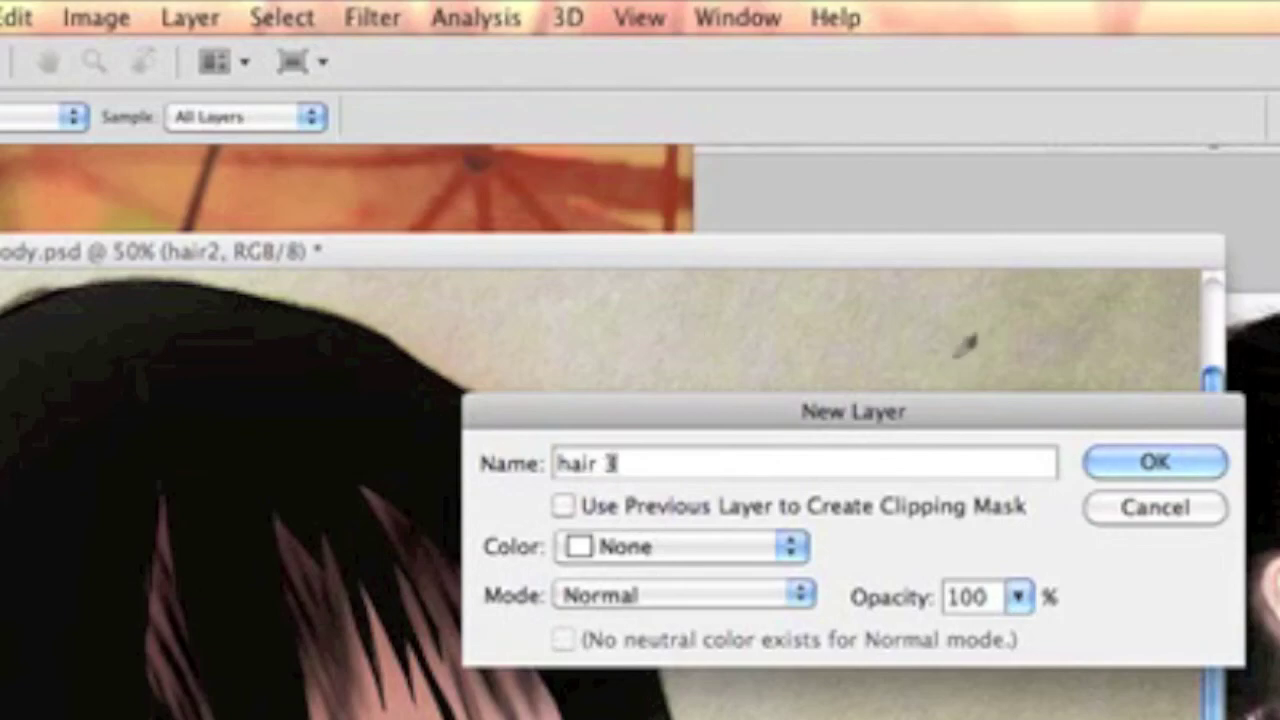
{"action": "left_click", "coordinate": [1150, 470]}
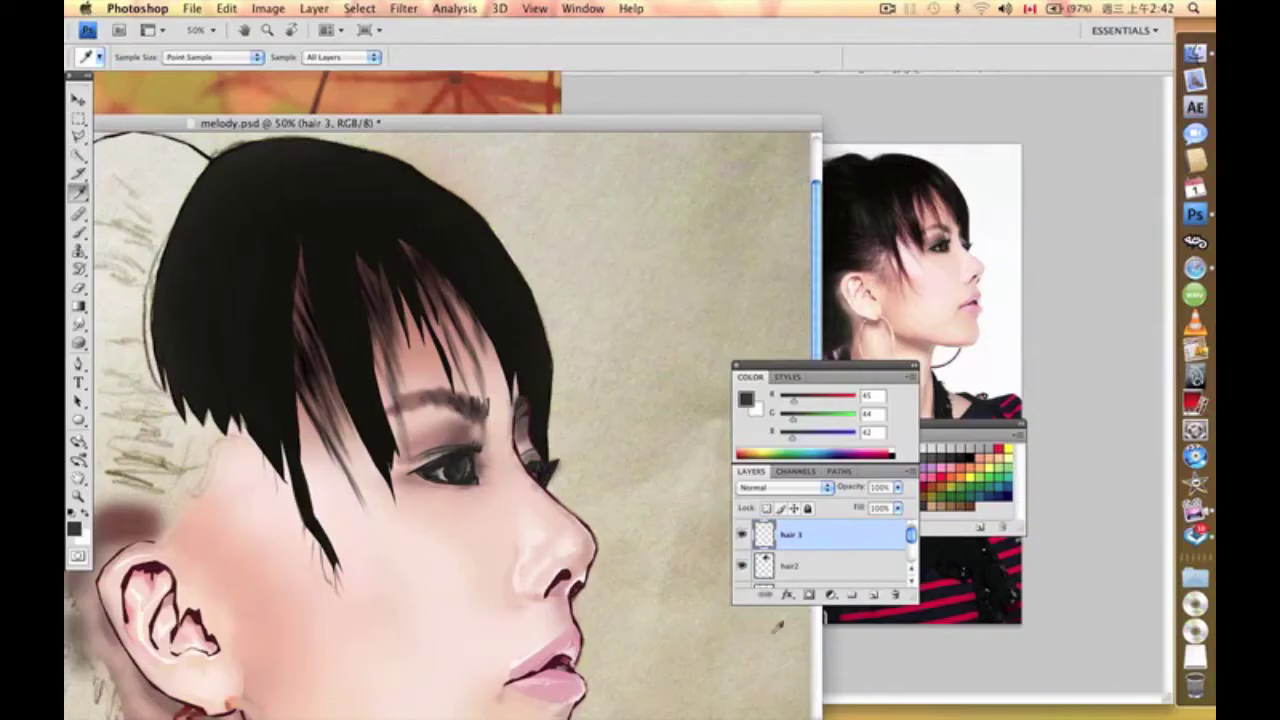
Step: Hide the hair2 and hair 1 layers to expose the line sketch underneath
{"action": "left_click_drag", "start_coordinate": [741, 554], "coordinate": [741, 560]}
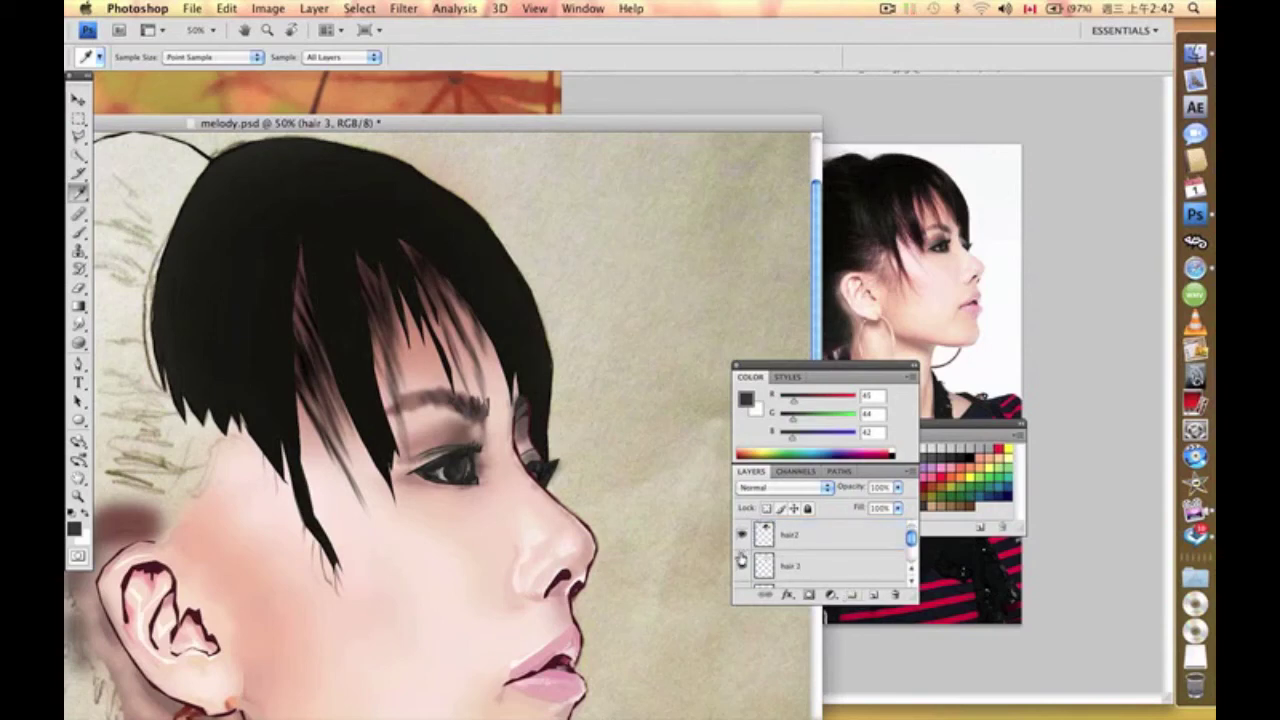
{"action": "left_click", "coordinate": [741, 536]}
{"action": "left_click", "coordinate": [743, 568]}
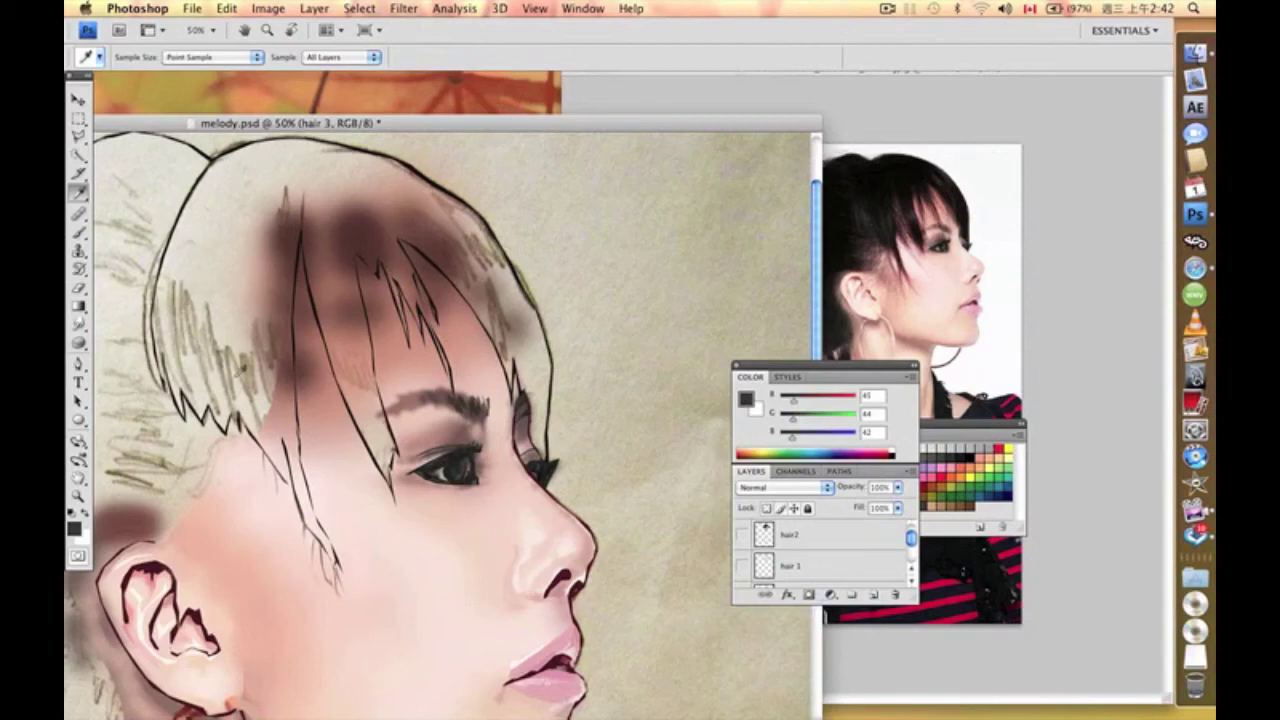
Step: Outline a jagged band of highlight strands on the side hair above the ear with the lasso, and brush it dark grey on hair 3
{"action": "left_click", "coordinate": [78, 137]}
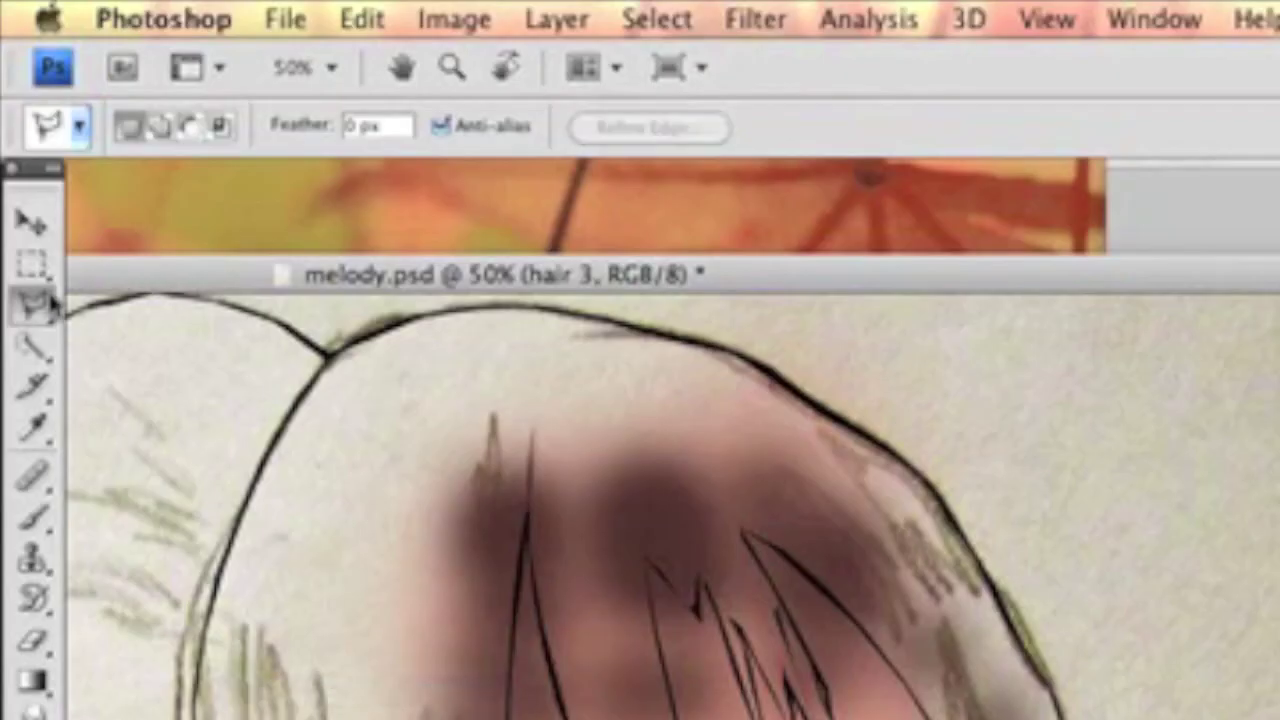
{"action": "left_click_drag", "start_coordinate": [37, 307], "coordinate": [114, 294]}
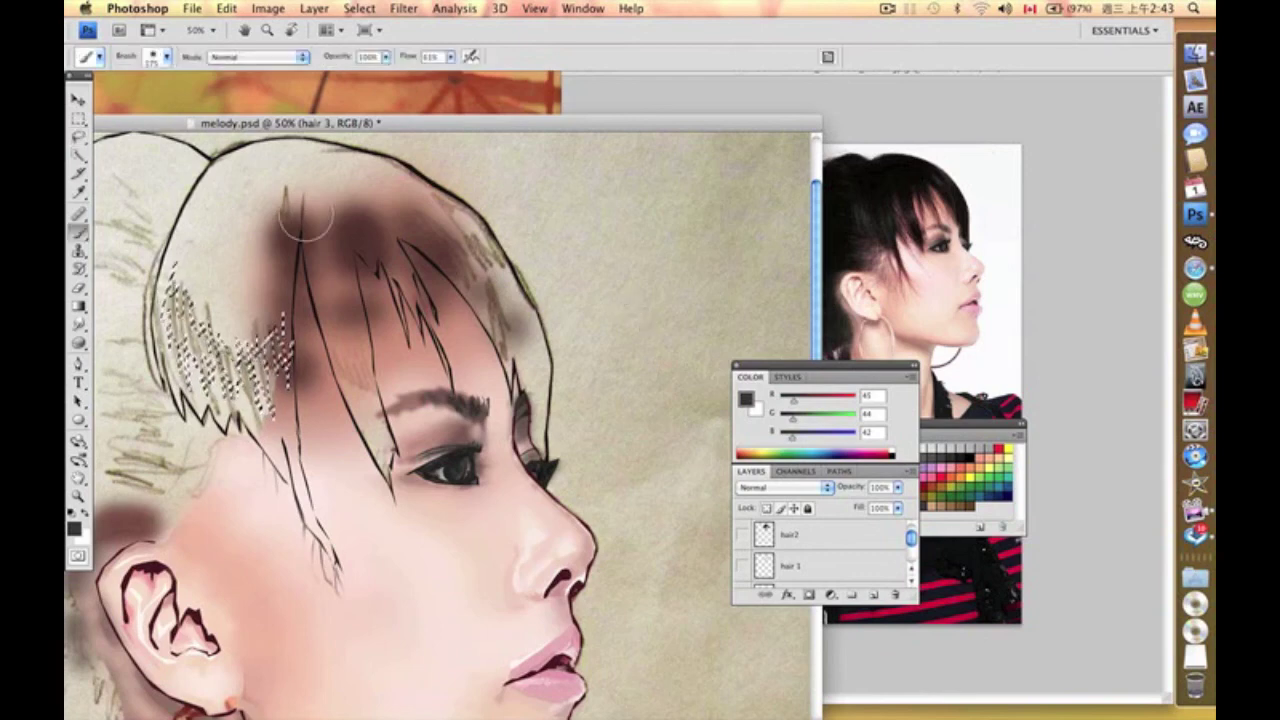
{"action": "mouse_move", "coordinate": [210, 354]}
{"action": "left_mouse_down"}
{"action": "mouse_move", "coordinate": [190, 320]}
{"action": "mouse_move", "coordinate": [223, 457]}
{"action": "mouse_move", "coordinate": [240, 400]}
{"action": "mouse_move", "coordinate": [272, 420]}
{"action": "left_mouse_up"}
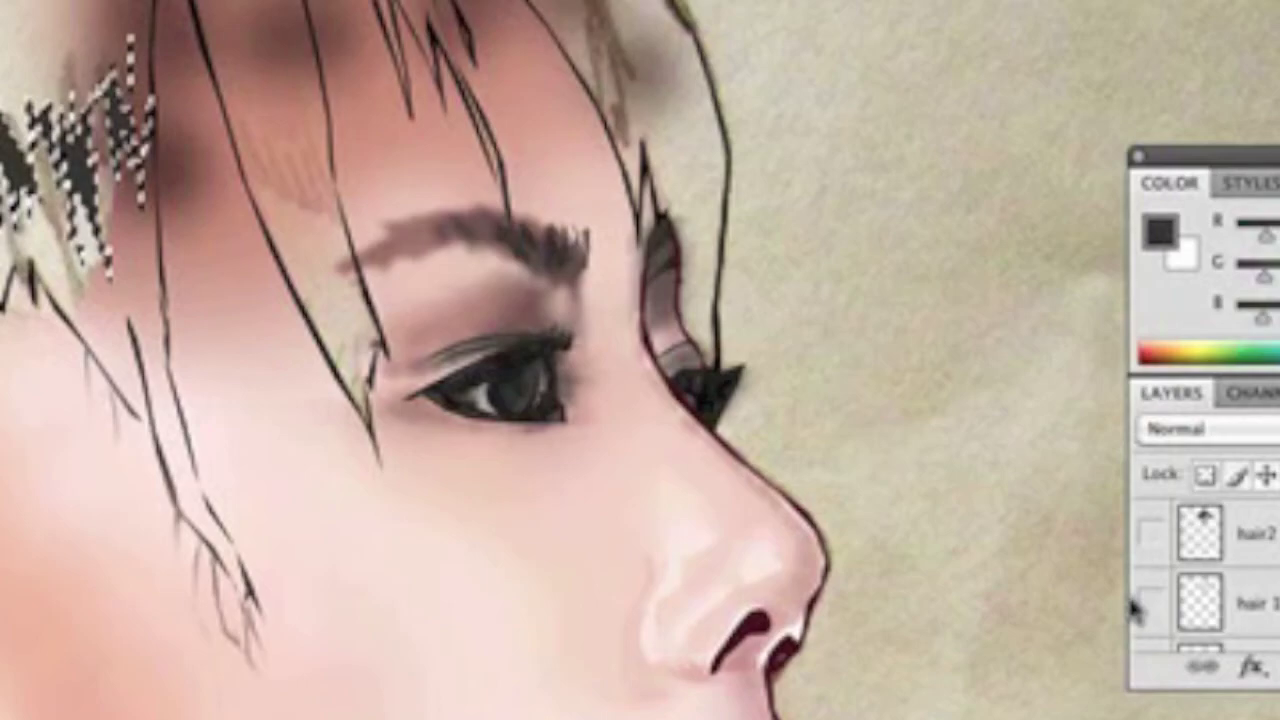
Step: Show the hair 1 and hair2 layers again and clear the strand selection
{"action": "left_click", "coordinate": [1174, 603]}
{"action": "left_click", "coordinate": [1149, 602]}
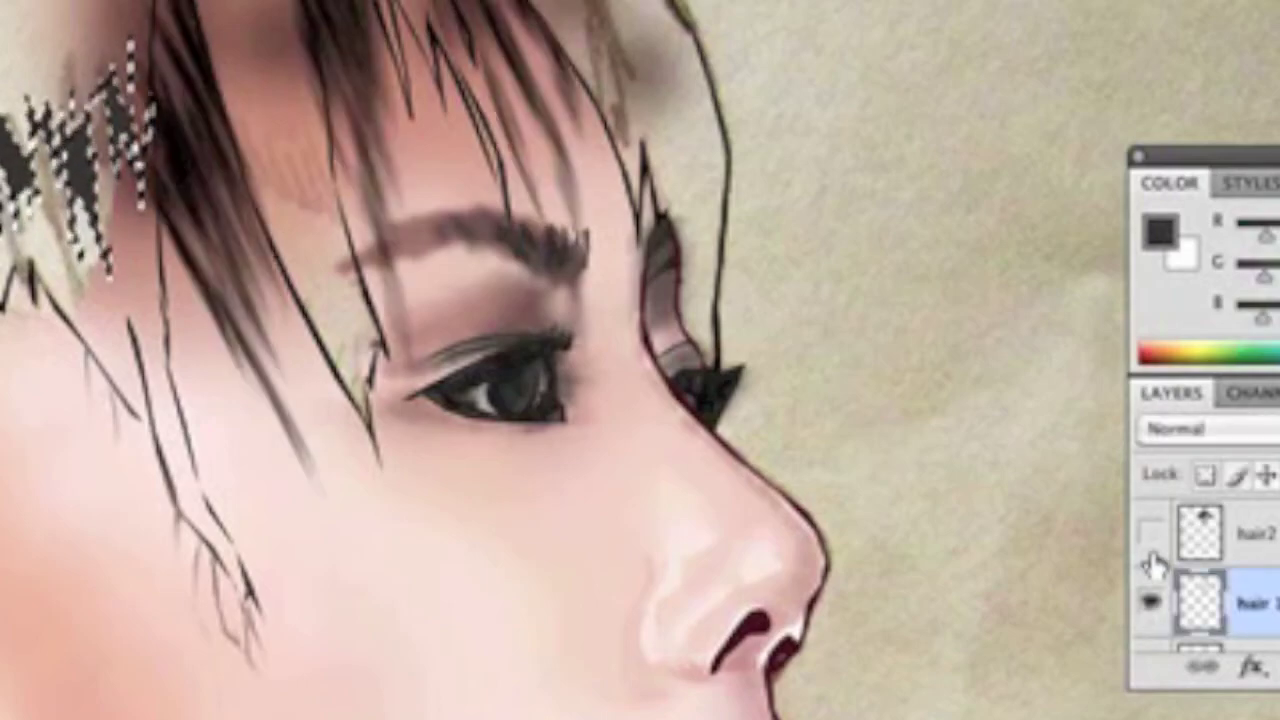
{"action": "left_click", "coordinate": [1150, 536]}
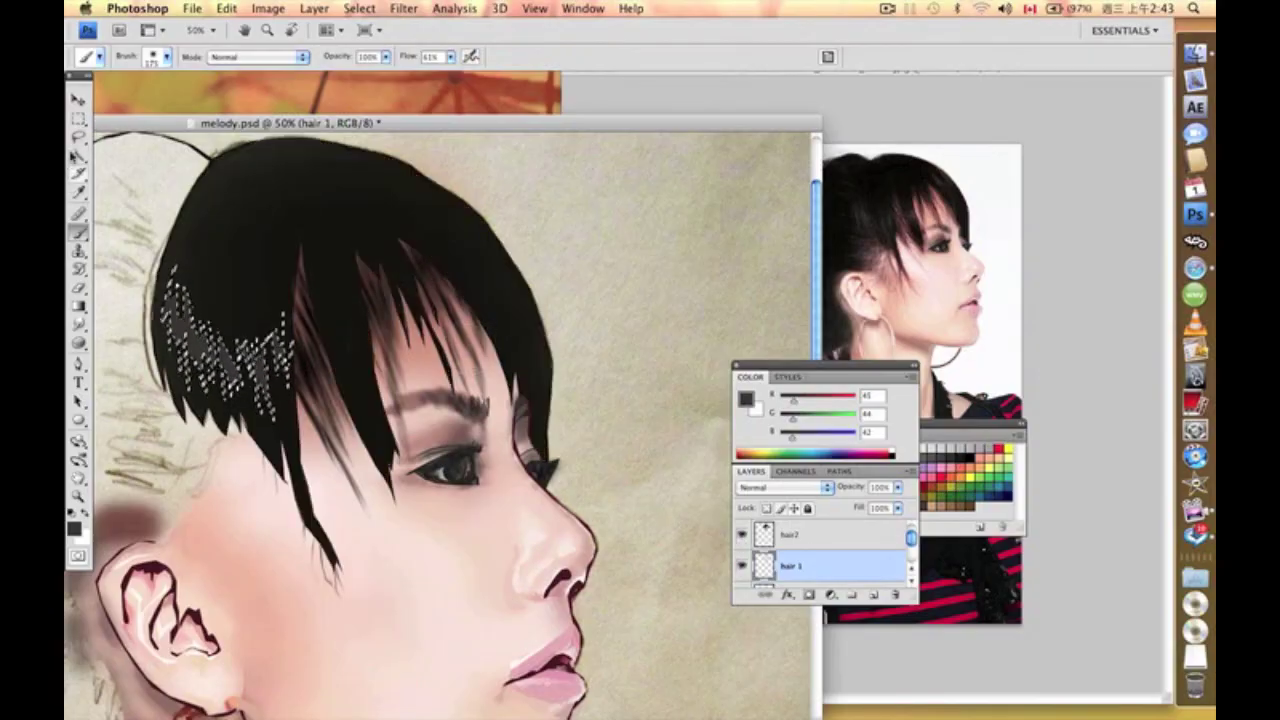
{"action": "left_click", "coordinate": [78, 140]}
{"action": "right_click", "coordinate": [224, 324]}
{"action": "left_click", "coordinate": [240, 334]}
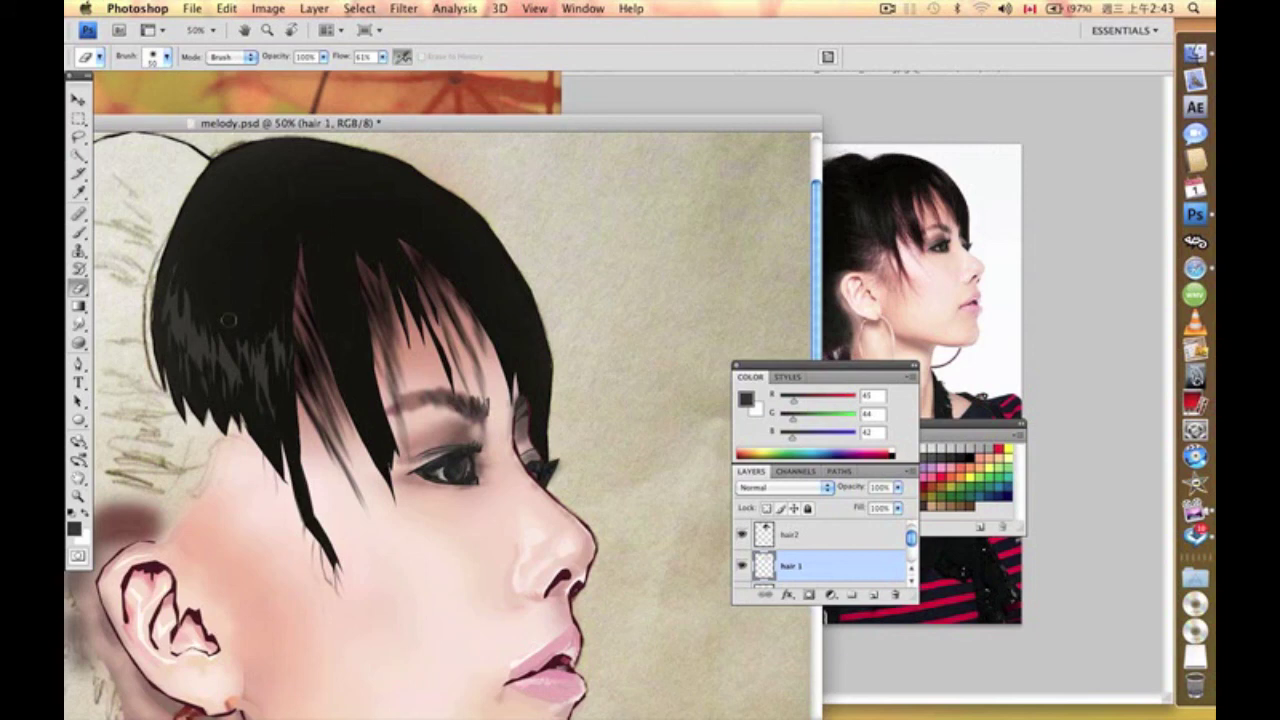
Step: On the hair 3 layer, soften the ends of the grey highlight strands with a 50 px soft eraser
{"action": "key", "text": "alt+bracketright"}
{"action": "key", "text": "alt+bracketright"}
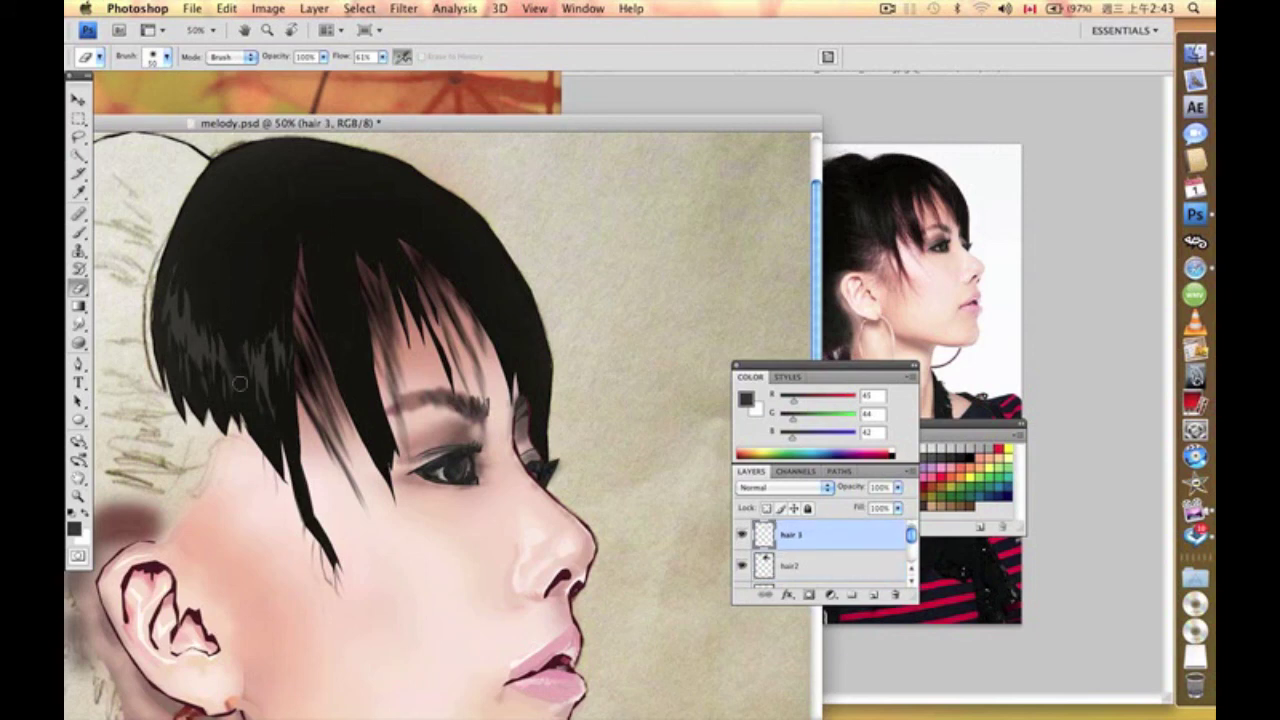
{"action": "left_click_drag", "start_coordinate": [273, 425], "coordinate": [274, 331]}
{"action": "left_click_drag", "start_coordinate": [182, 390], "coordinate": [191, 269]}
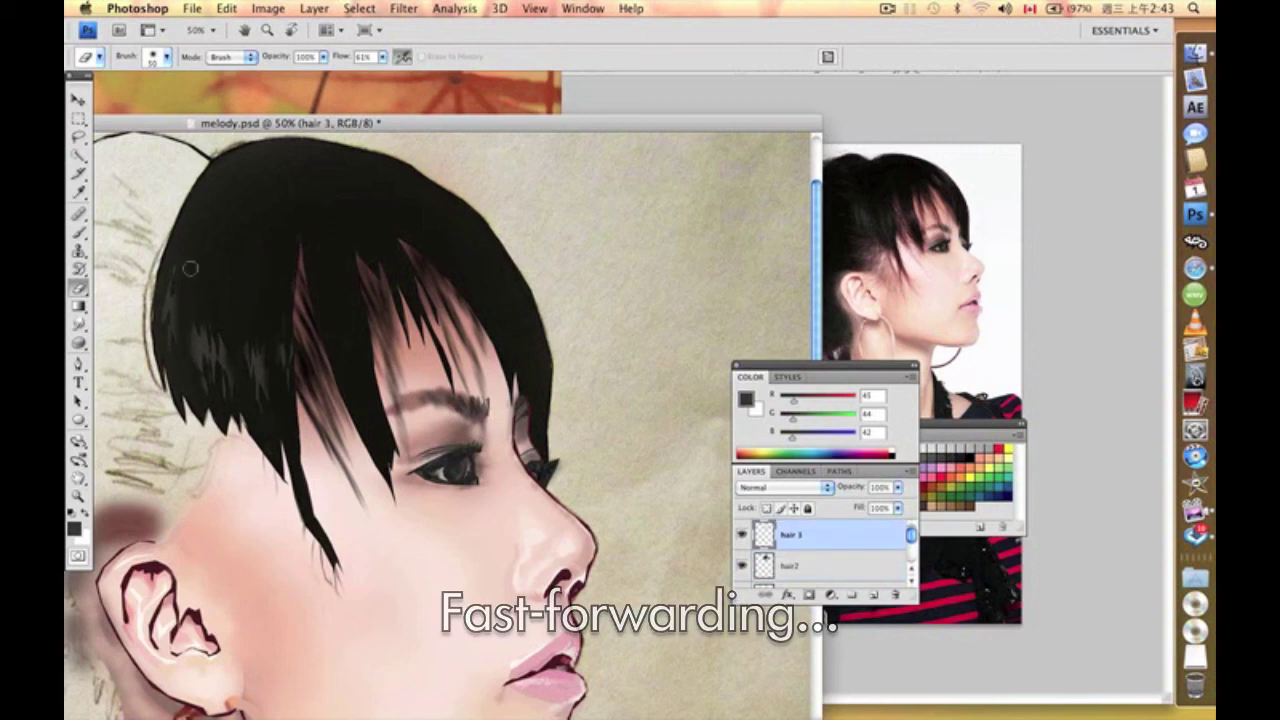